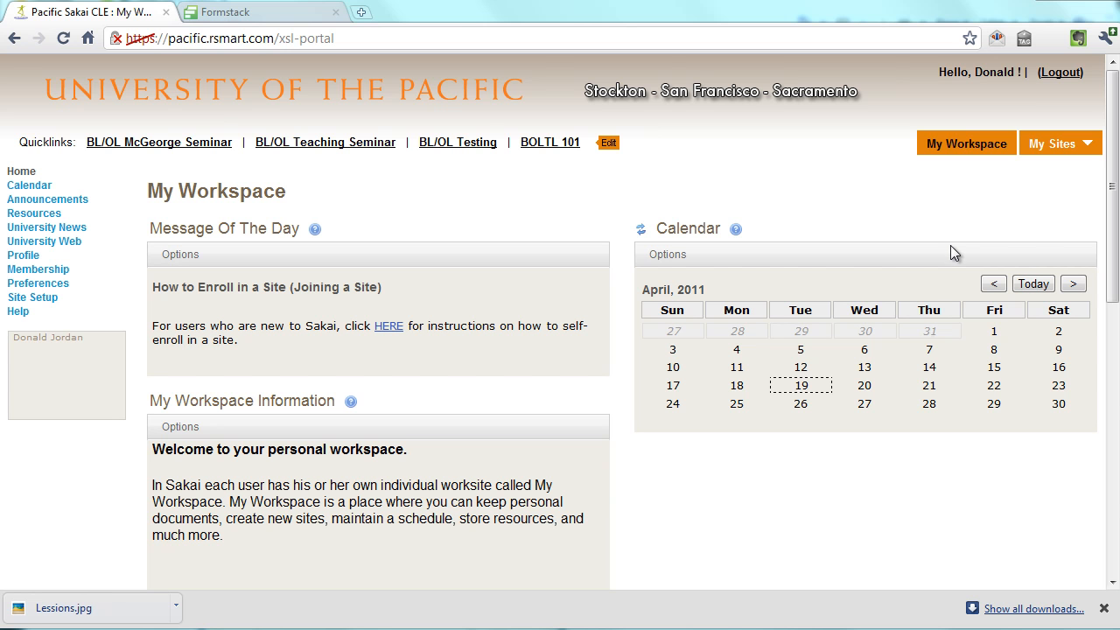
# Go to the SAP 000 S51 Orientation site and open its Site Editor
pyautogui.click(1055, 144)
pyautogui.click(252, 209)
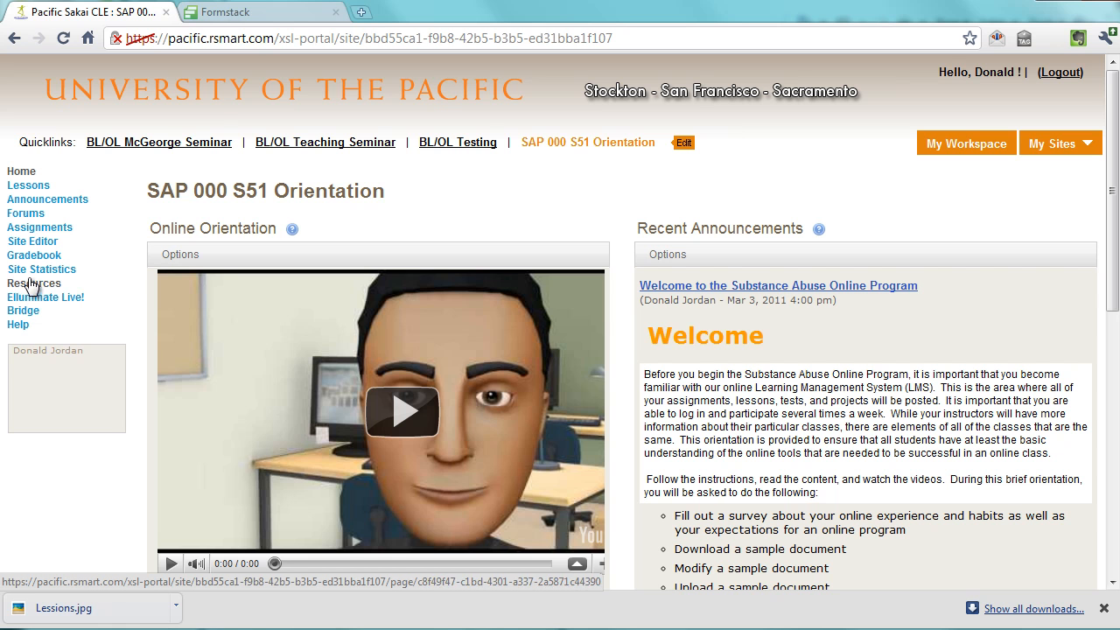
pyautogui.click(32, 243)
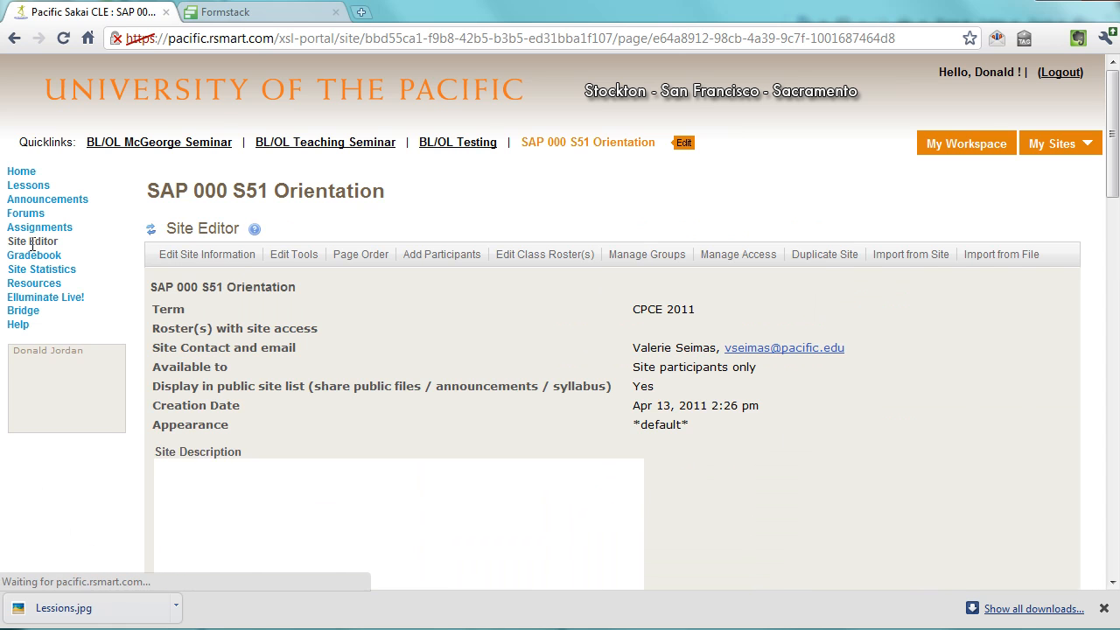
# Review the site's tools with Elluminate Live! Bridge enabled and confirm the tool edits
pyautogui.click(294, 255)
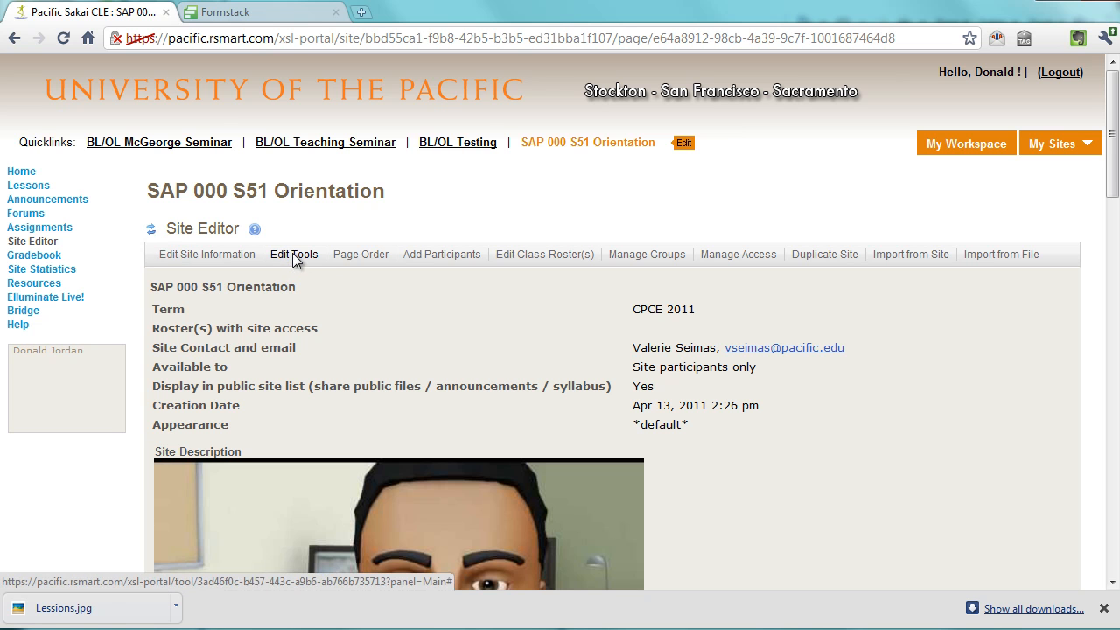
pyautogui.scroll(-2, 292, 253)
pyautogui.scroll(-3, 293, 253)
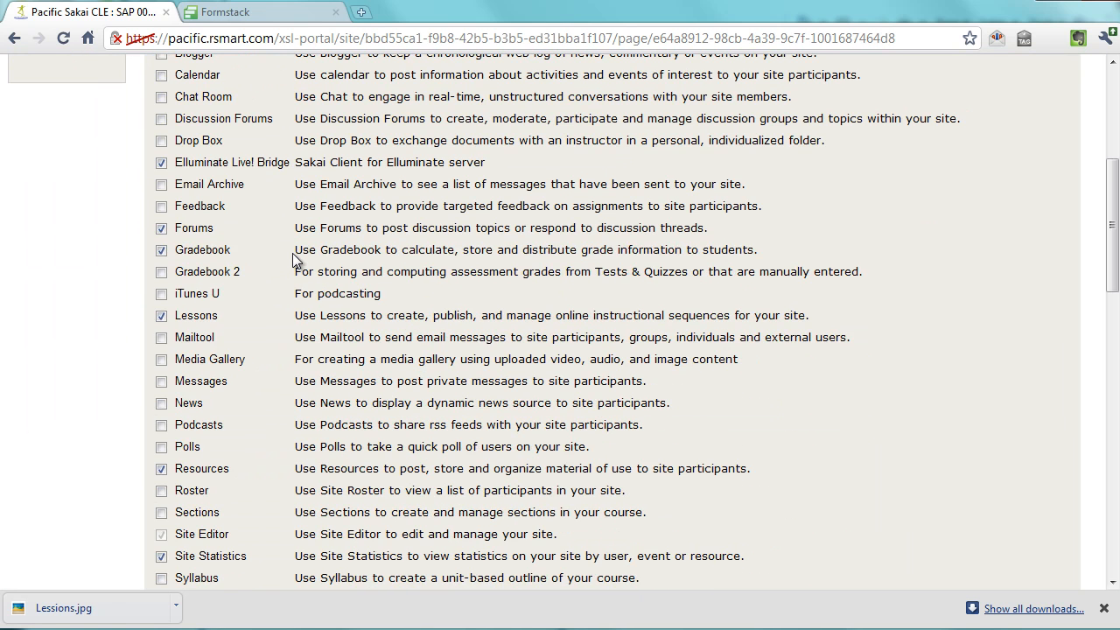
pyautogui.scroll(1, 198, 180)
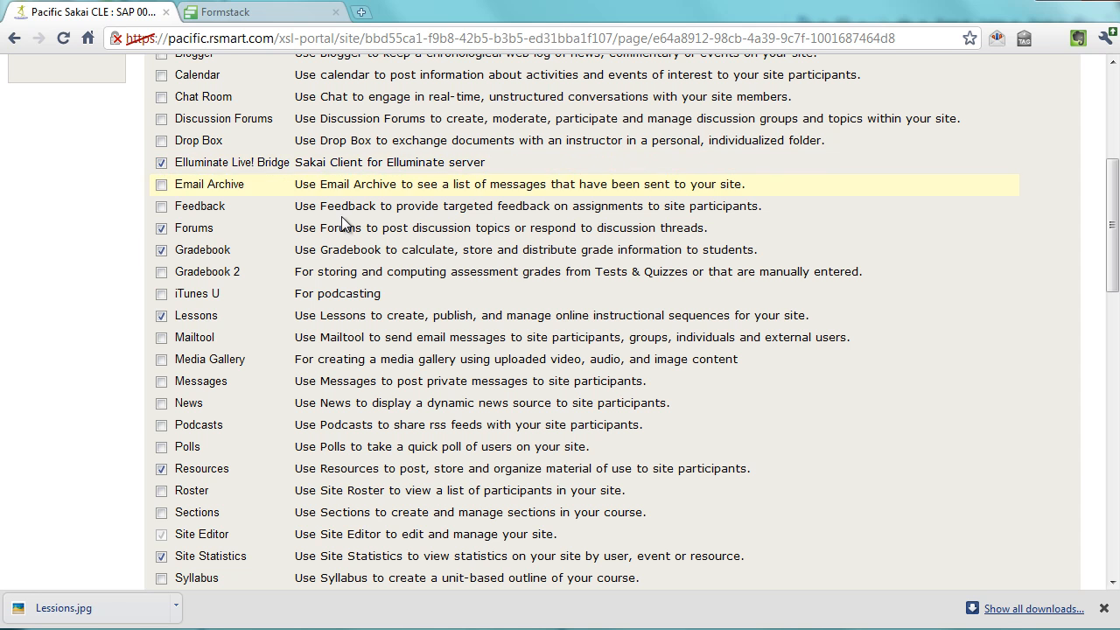
pyautogui.scroll(-5, 474, 271)
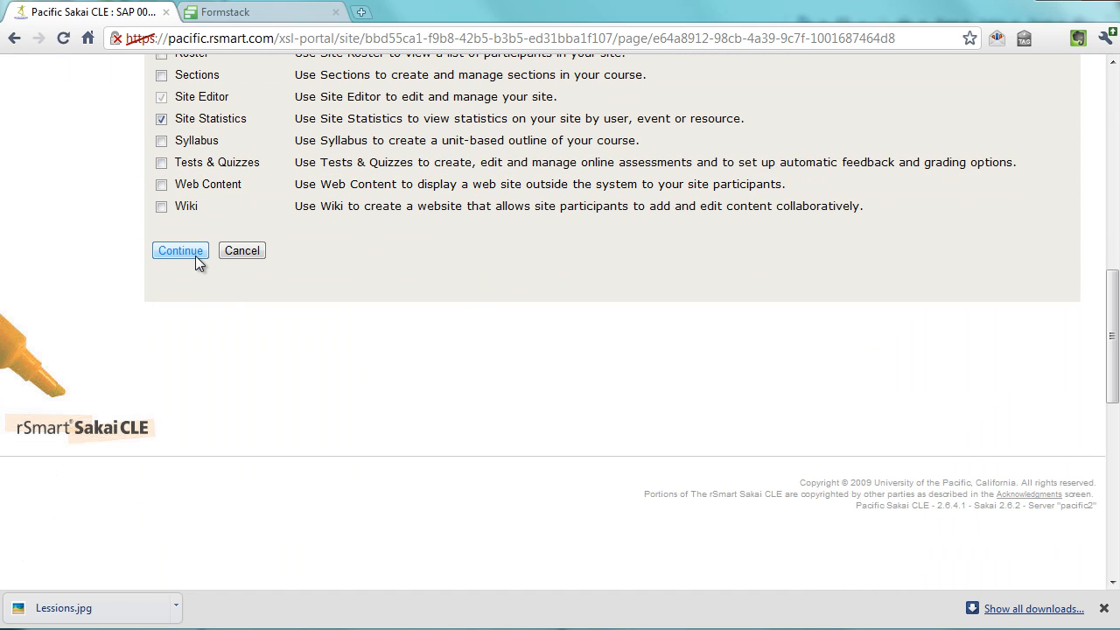
pyautogui.click(195, 256)
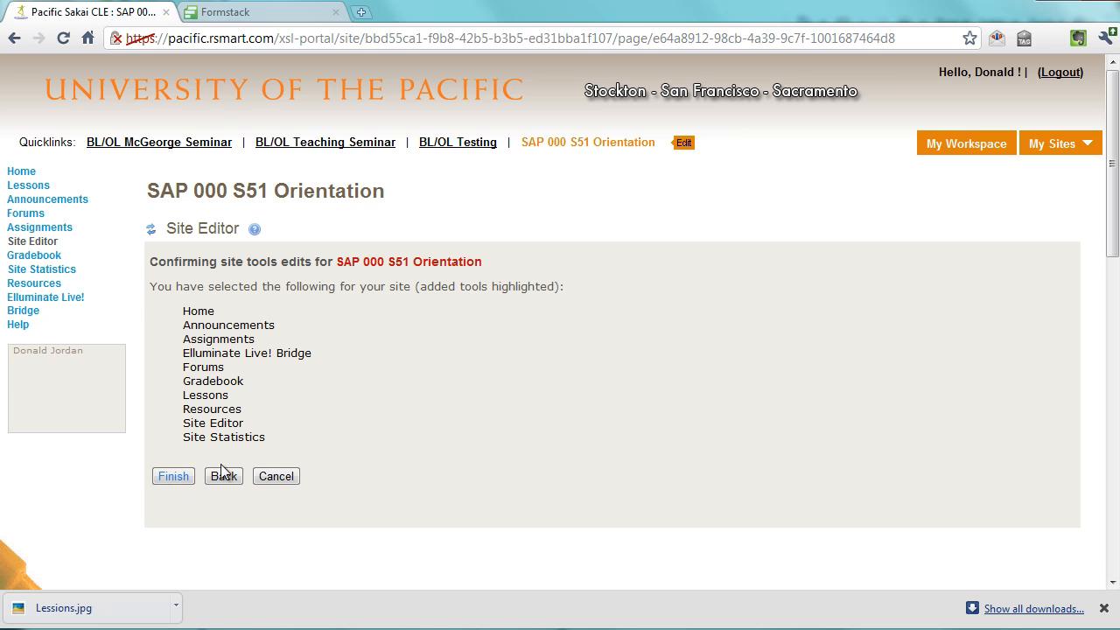
pyautogui.click(175, 475)
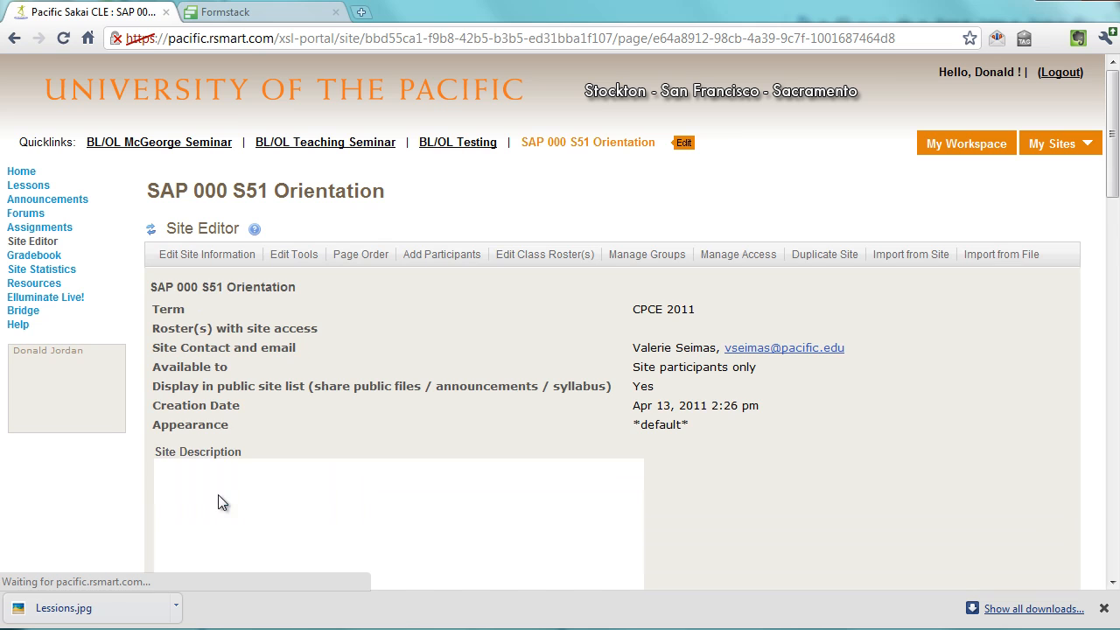
# Open the Elluminate Live! Bridge tool, start creating a session, and inspect its start and end time fields
pyautogui.click(19, 309)
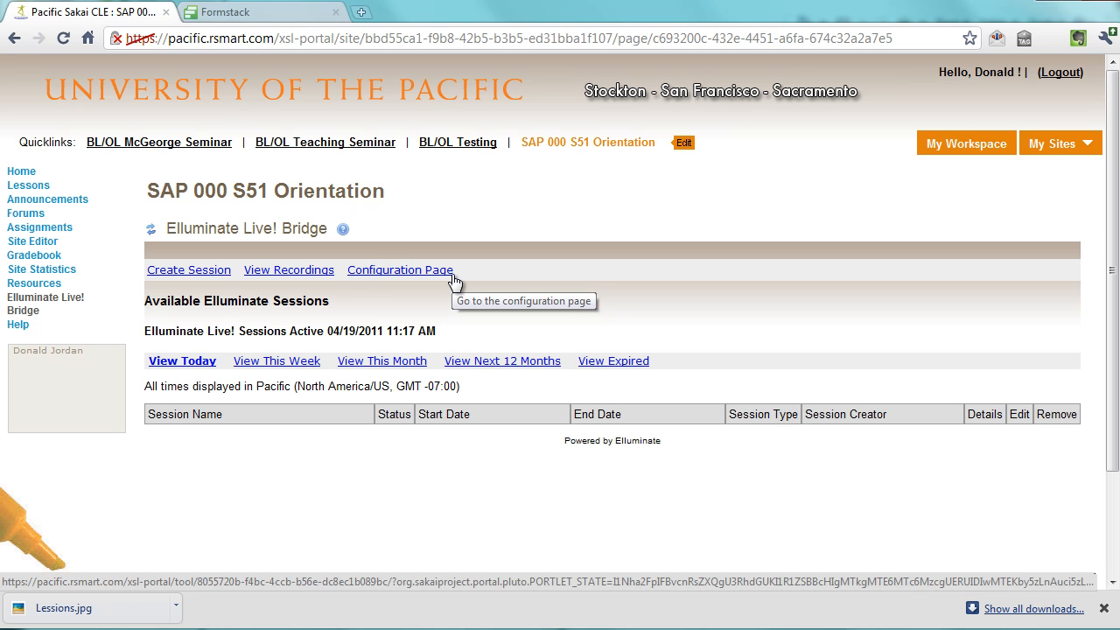
pyautogui.click(200, 272)
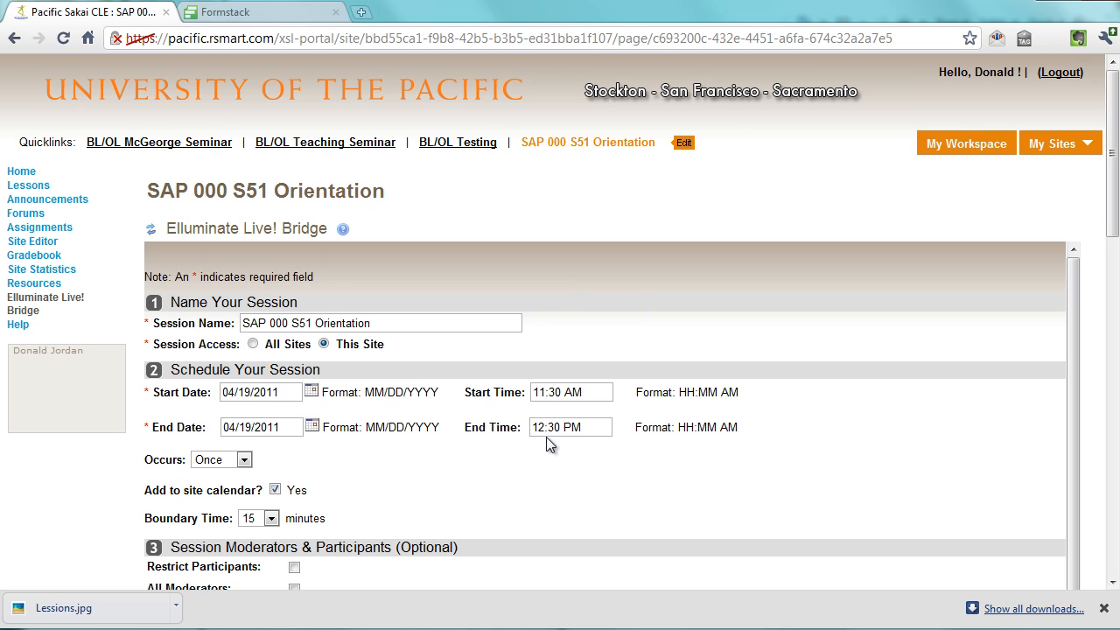
pyautogui.doubleClick(562, 394)
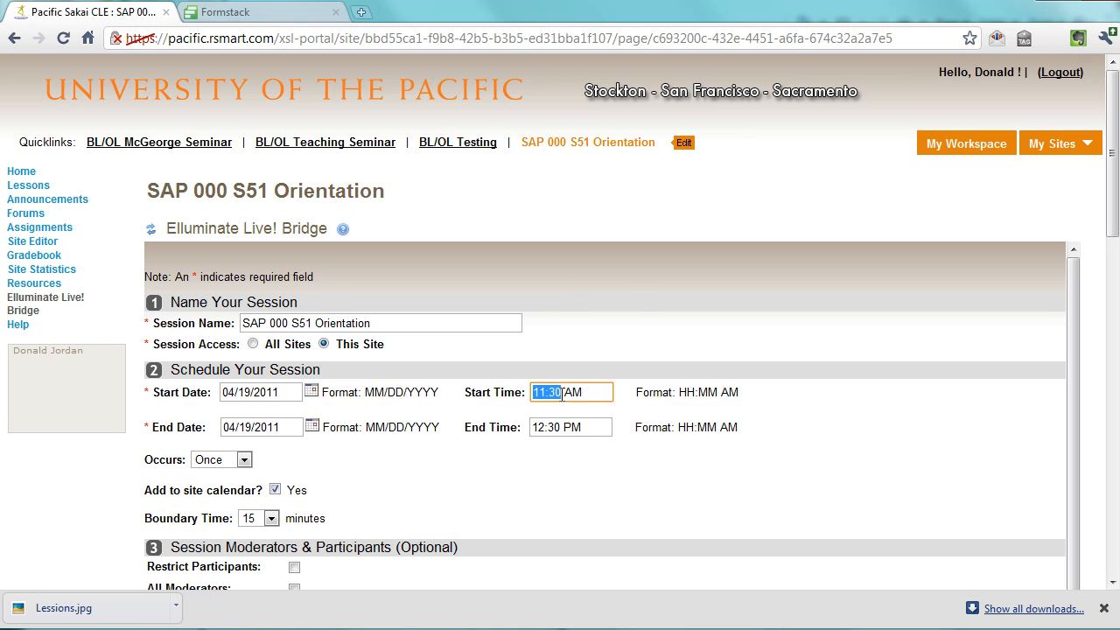
pyautogui.click(569, 391)
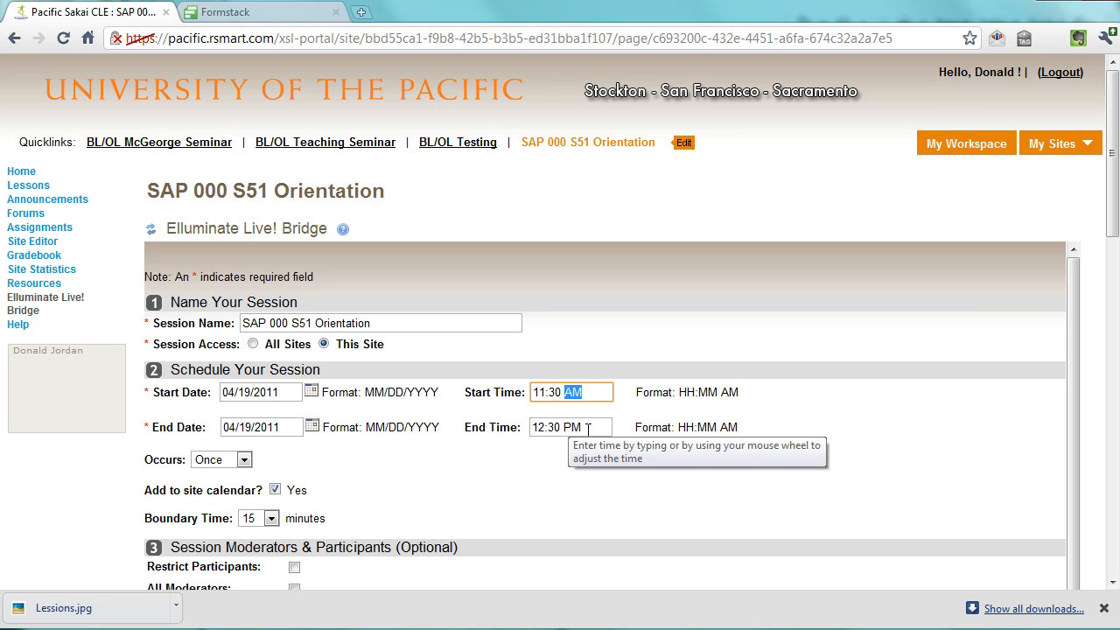
pyautogui.click(591, 399)
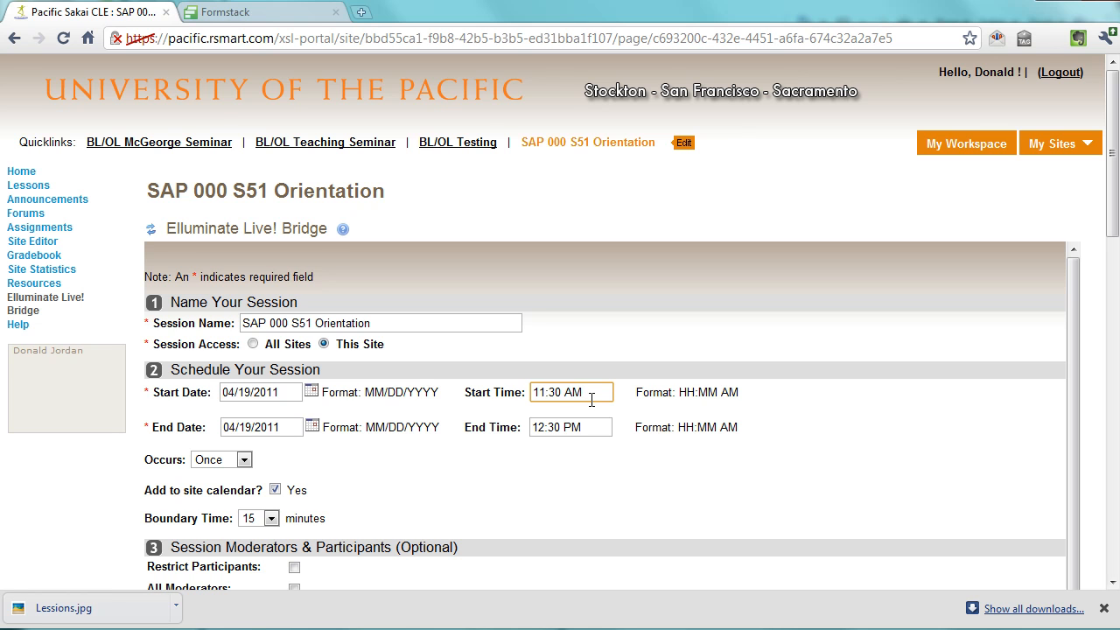
# Examine the available Occurs and Boundary Time options for the new session
pyautogui.click(241, 462)
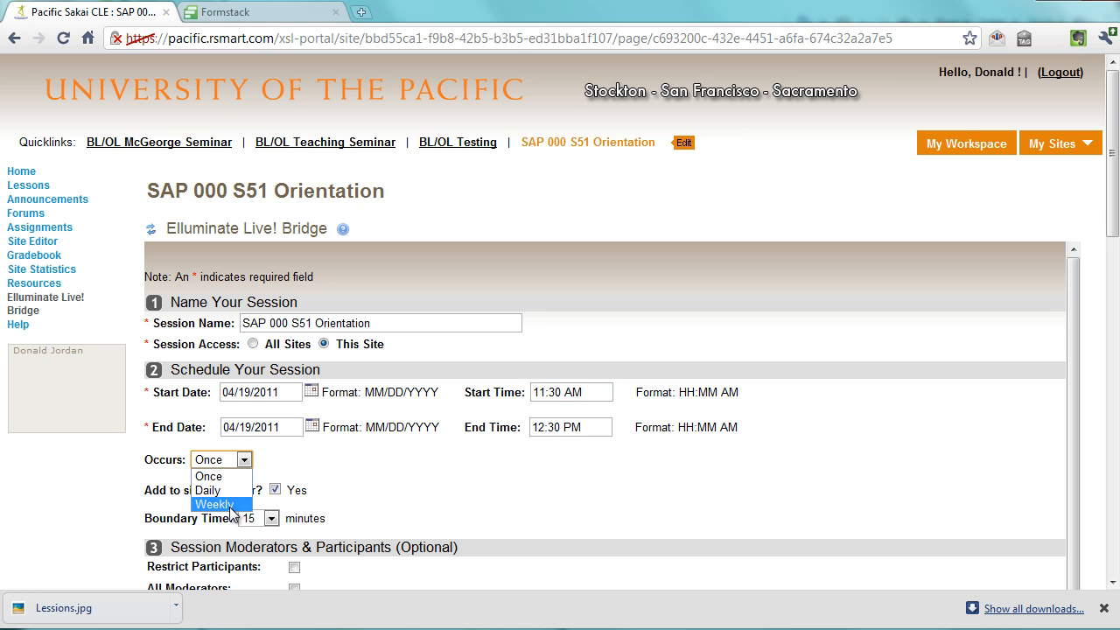
pyautogui.click(244, 461)
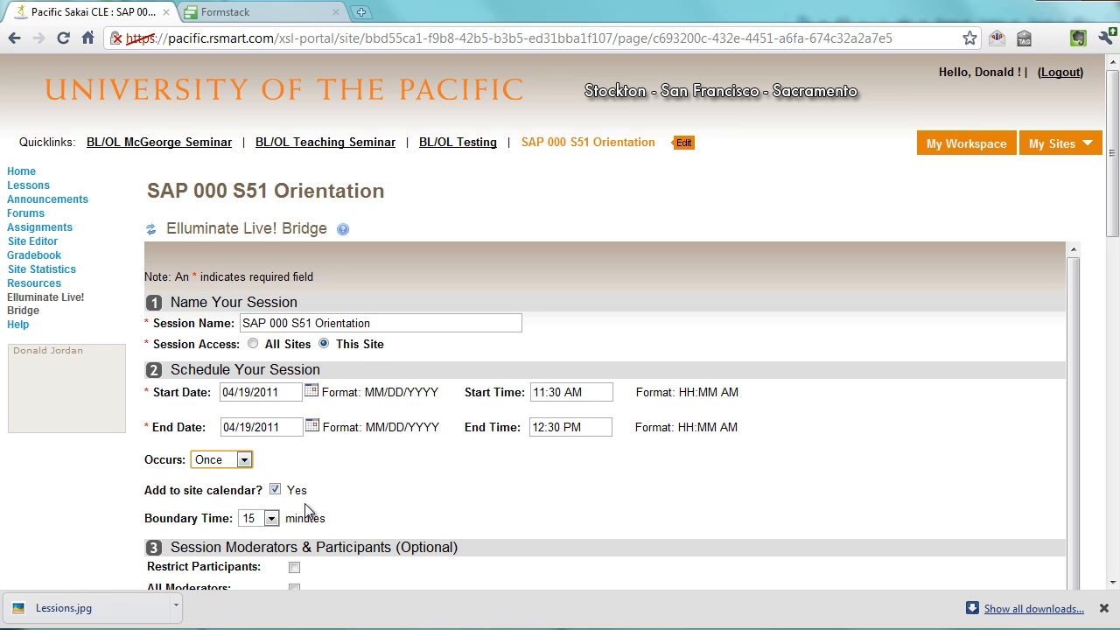
pyautogui.scroll(-1, 306, 510)
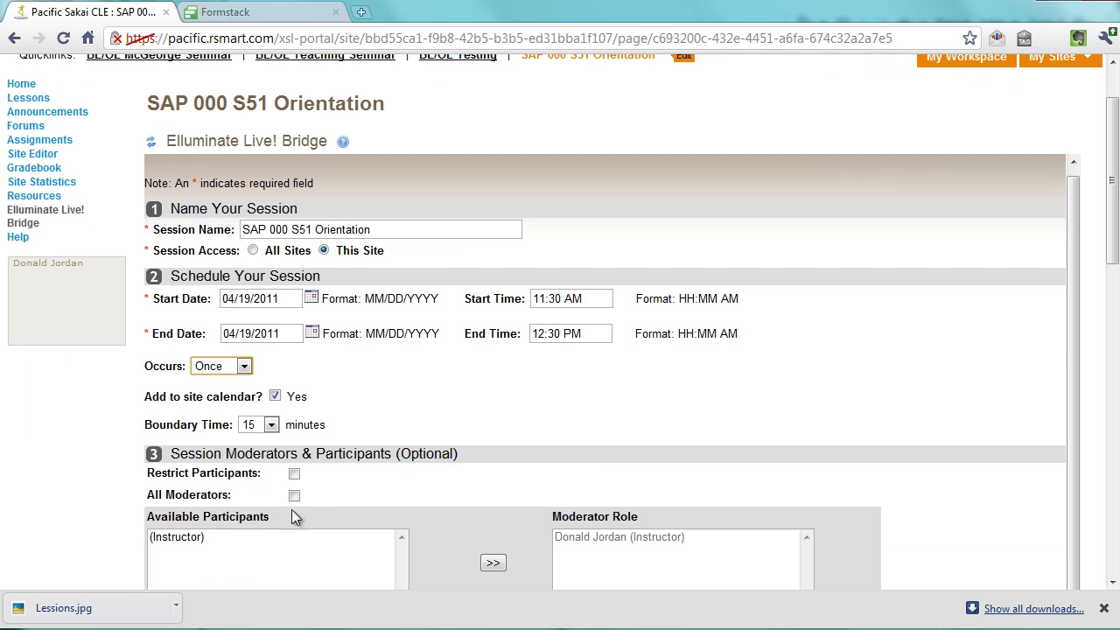
pyautogui.click(275, 428)
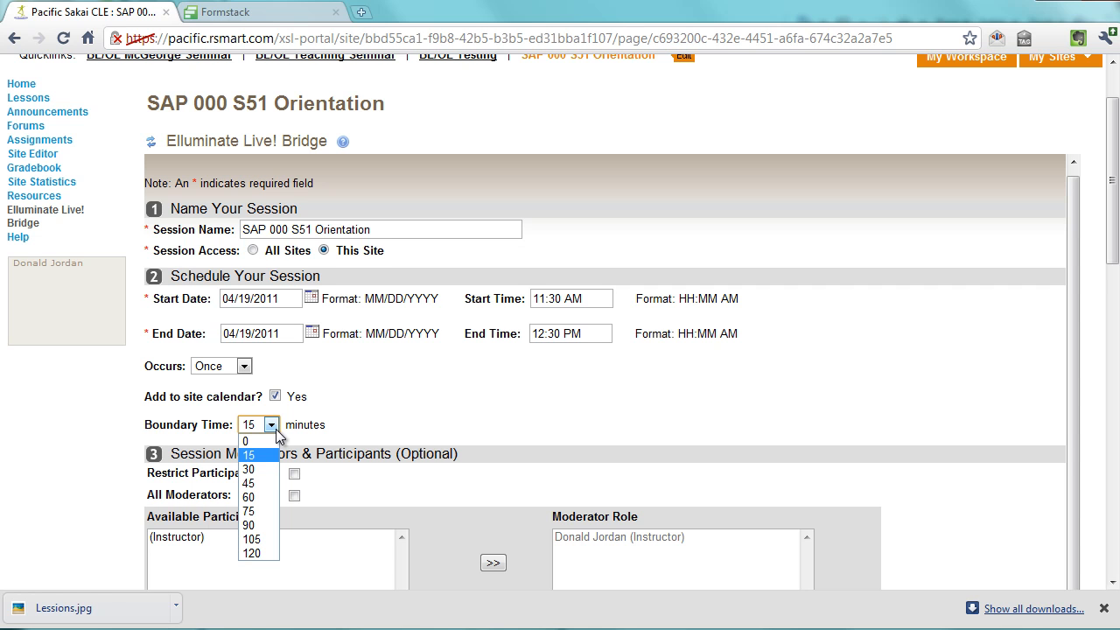
pyautogui.click(276, 428)
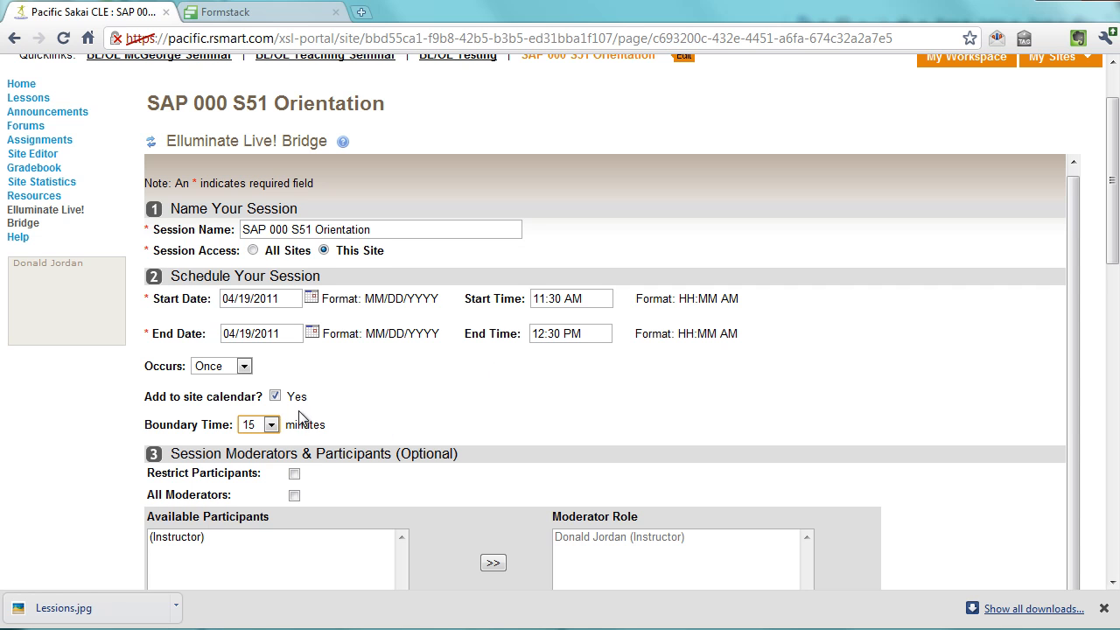
pyautogui.click(272, 426)
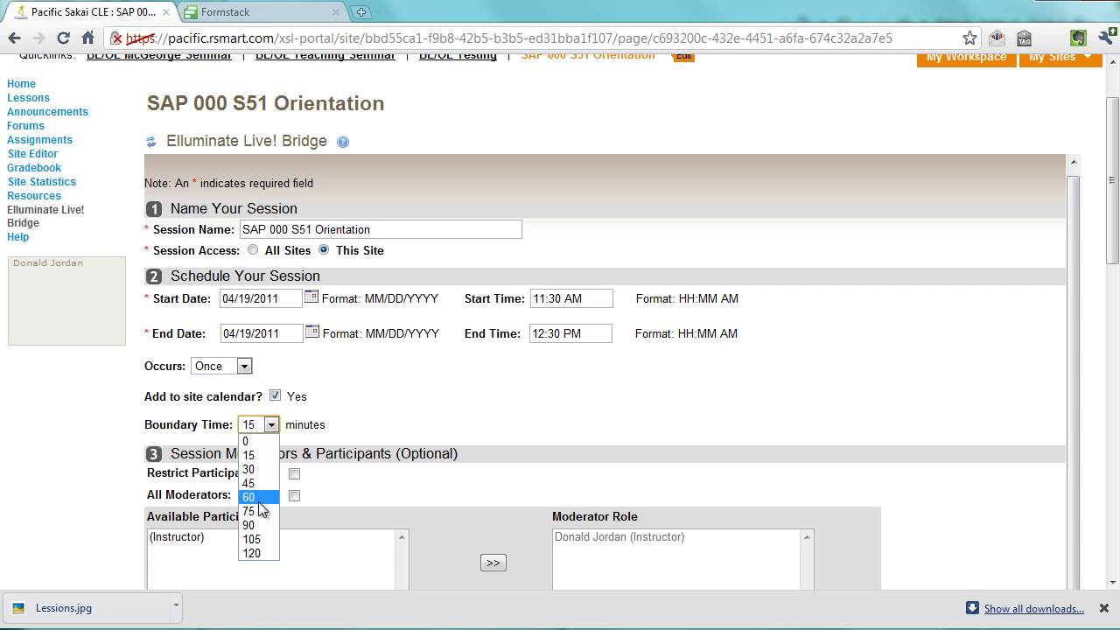
pyautogui.click(270, 449)
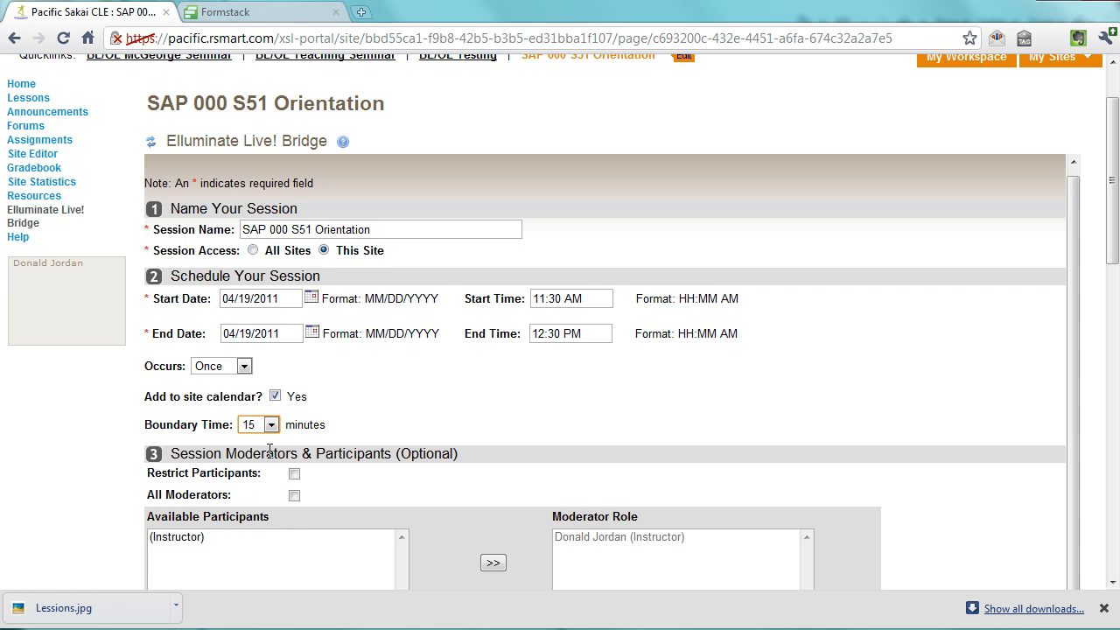
# Set Simultaneous Talkers to 2 and submit the new session
pyautogui.scroll(-1, 269, 450)
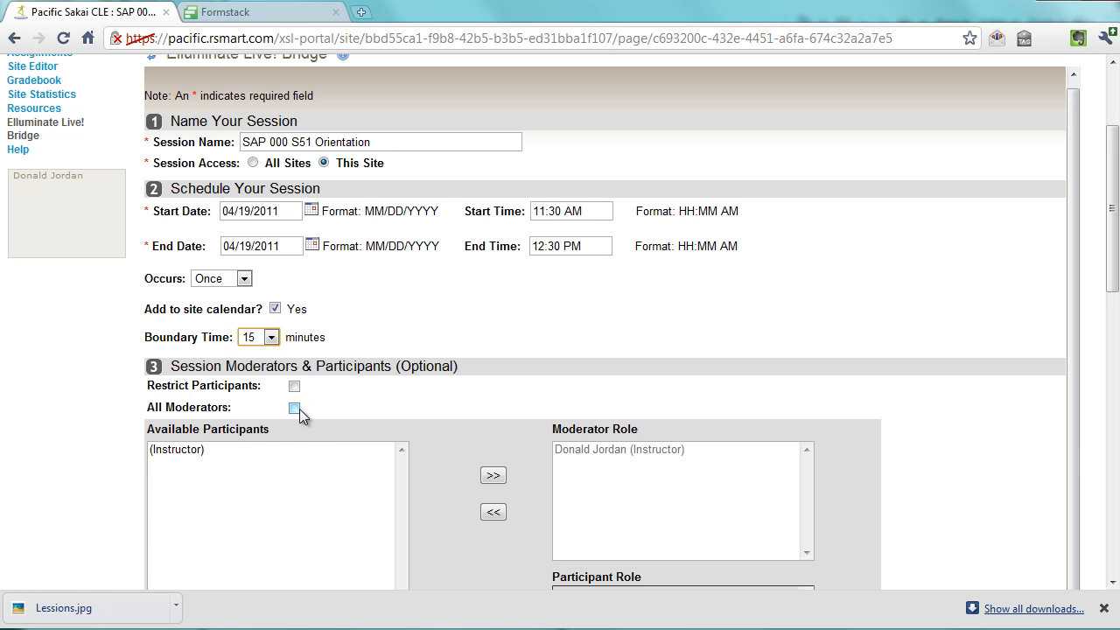
pyautogui.scroll(-2, 305, 506)
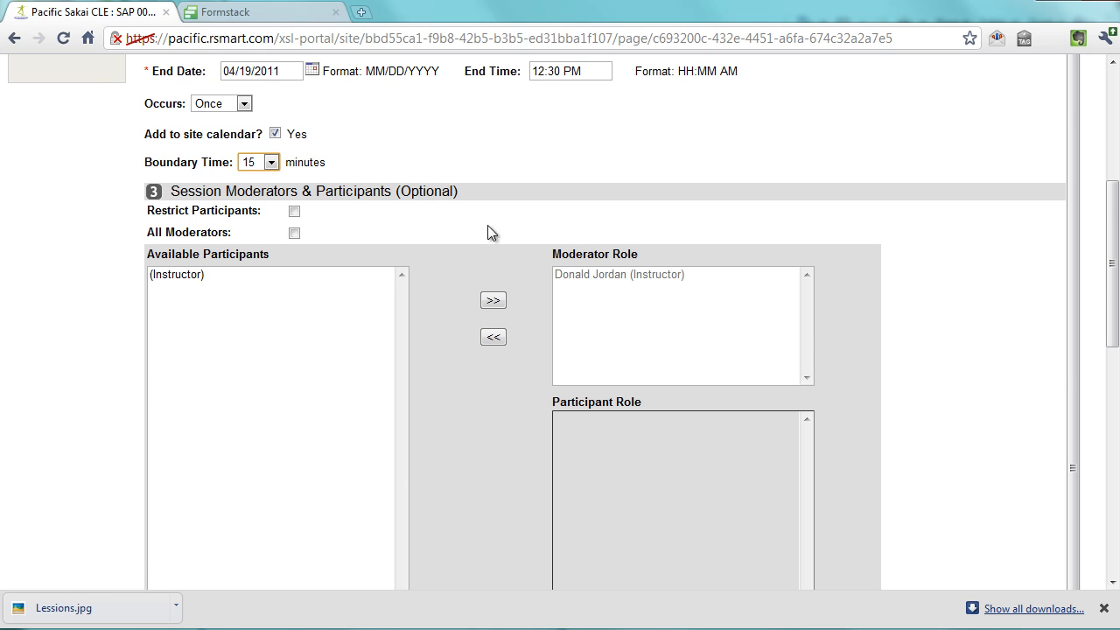
pyautogui.scroll(-1, 289, 262)
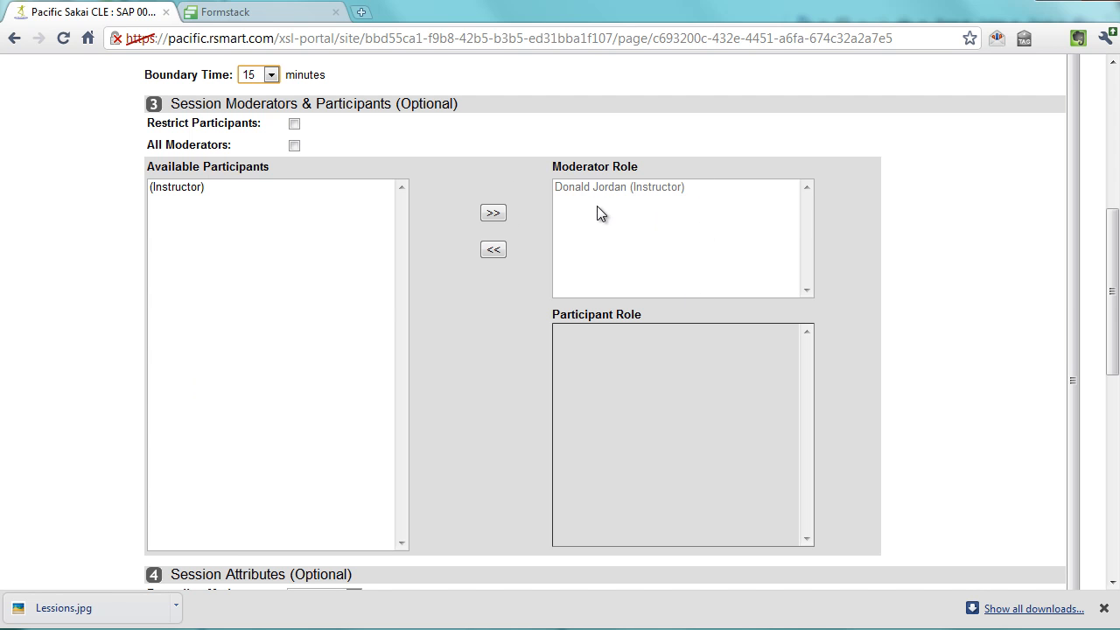
pyautogui.scroll(-3, 598, 206)
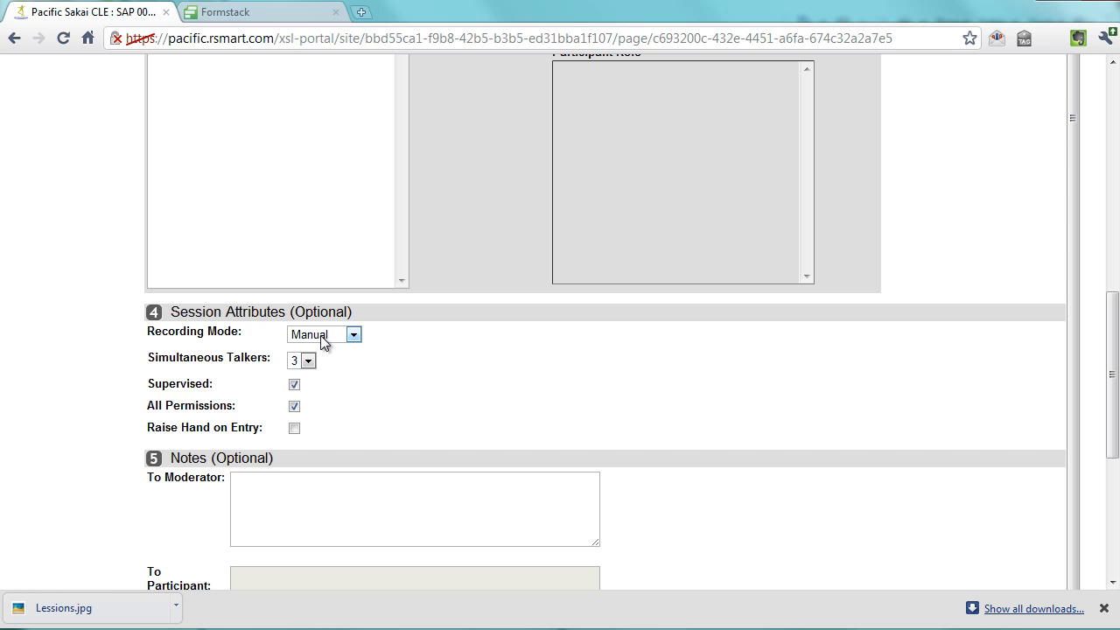
pyautogui.click(309, 360)
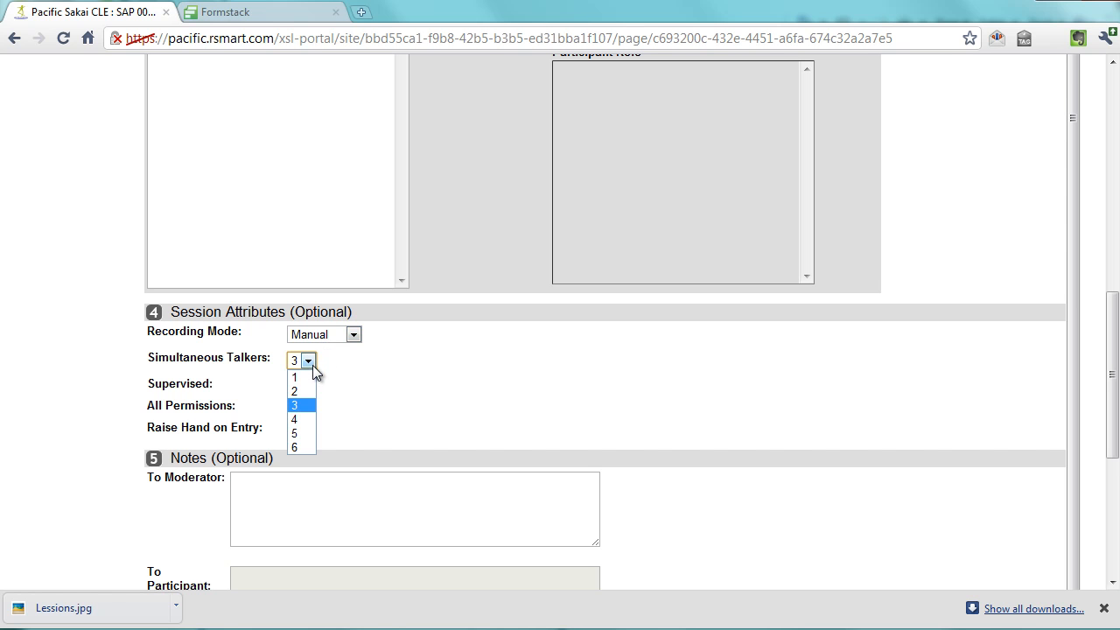
pyautogui.click(308, 391)
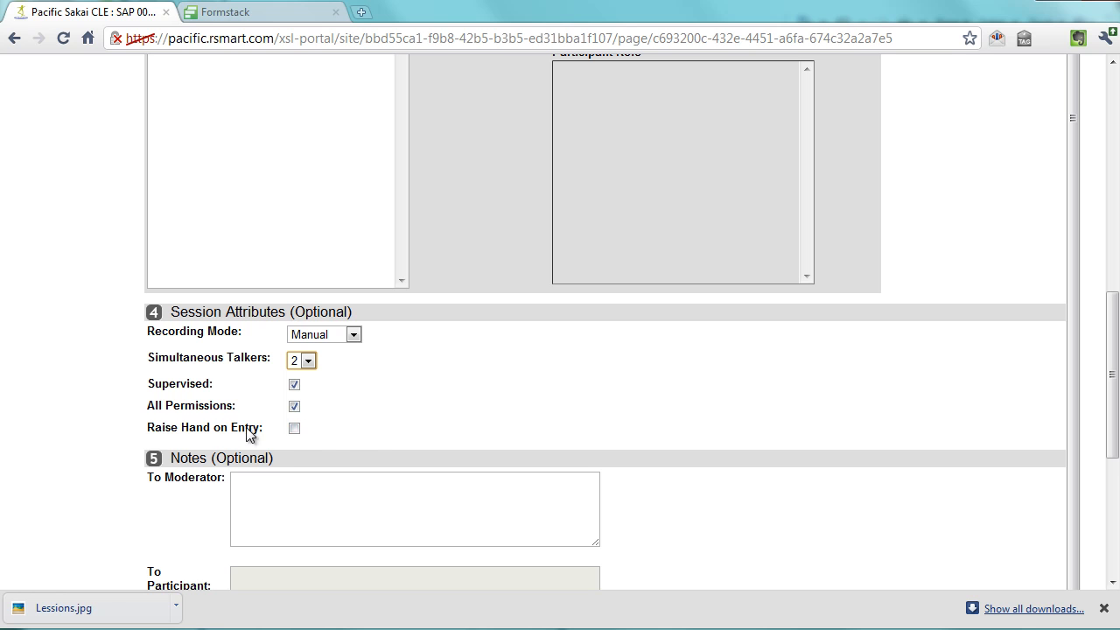
pyautogui.scroll(-2, 247, 458)
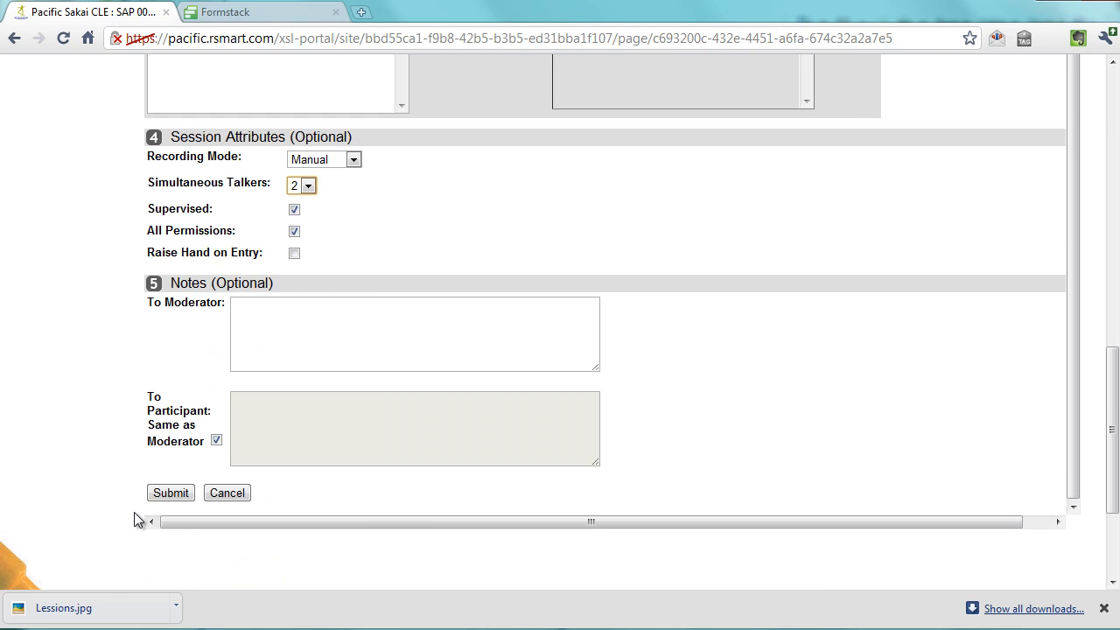
pyautogui.click(159, 494)
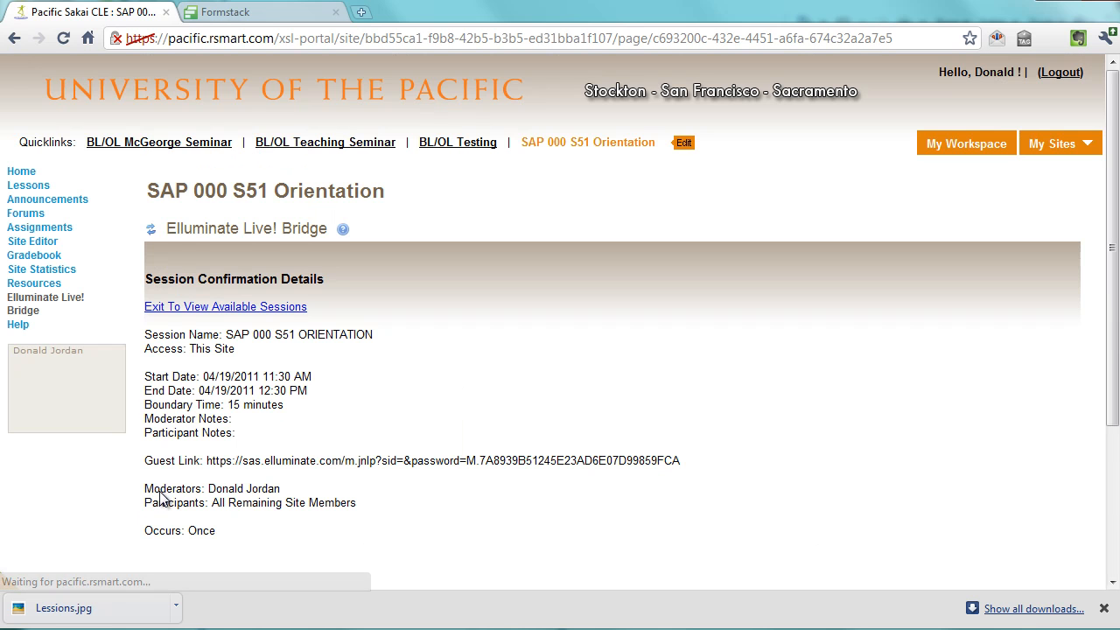
# Copy the session's guest link from the confirmation details
pyautogui.scroll(-2, 238, 315)
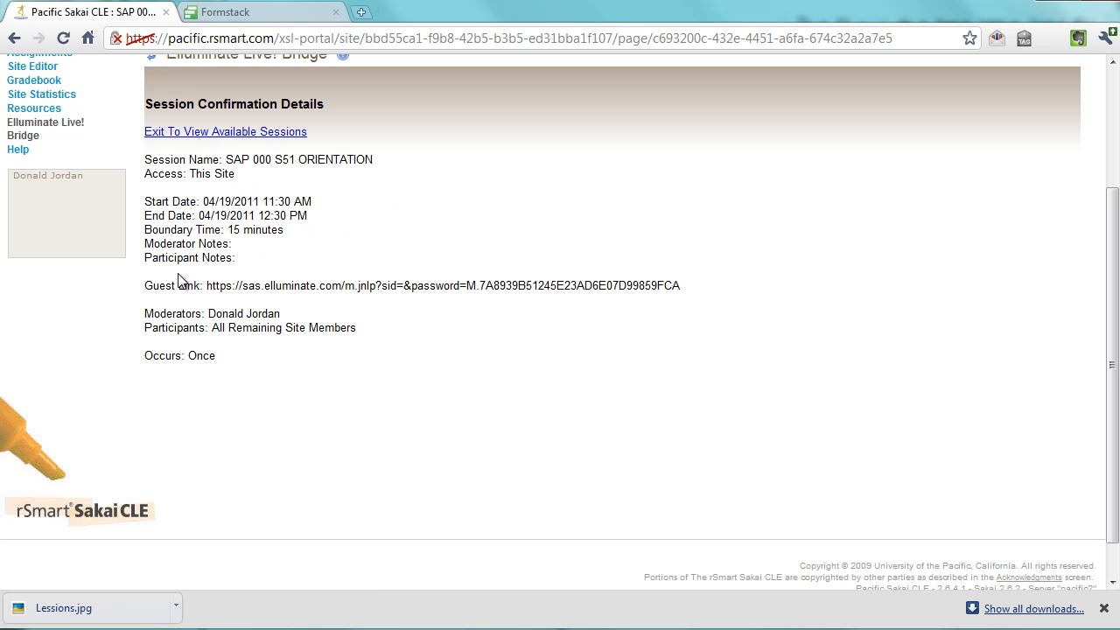
pyautogui.moveTo(204, 286); pyautogui.dragTo(682, 286)
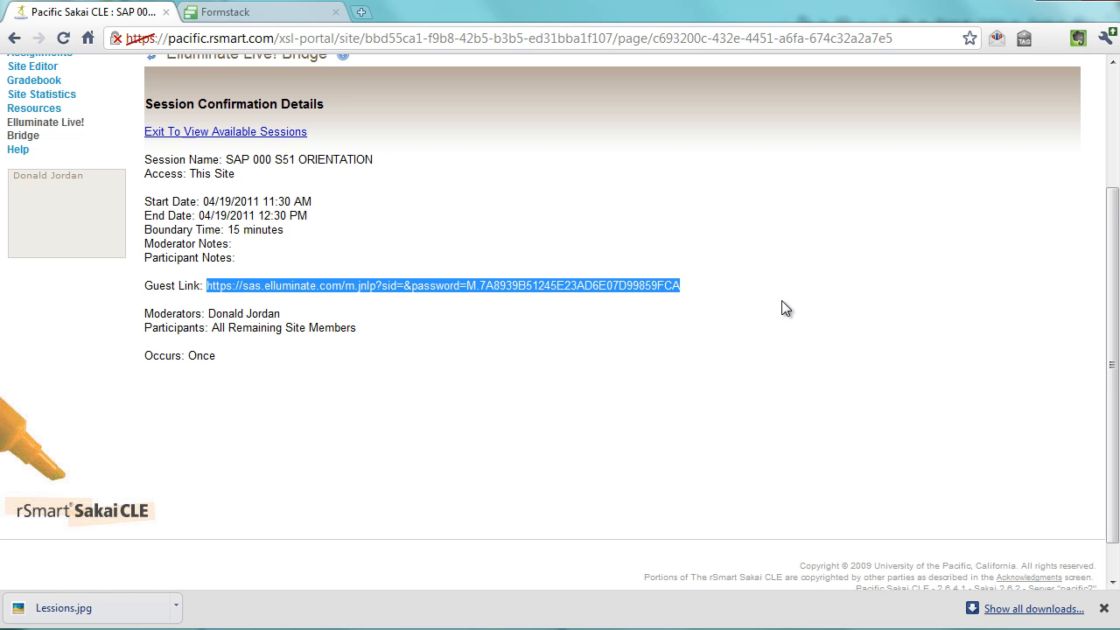
pyautogui.rightClick(336, 288)
pyautogui.click(368, 300)
pyautogui.click(370, 295)
# Open the session's details from the available sessions list and select its guest link
pyautogui.scroll(3, 256, 369)
pyautogui.click(200, 308)
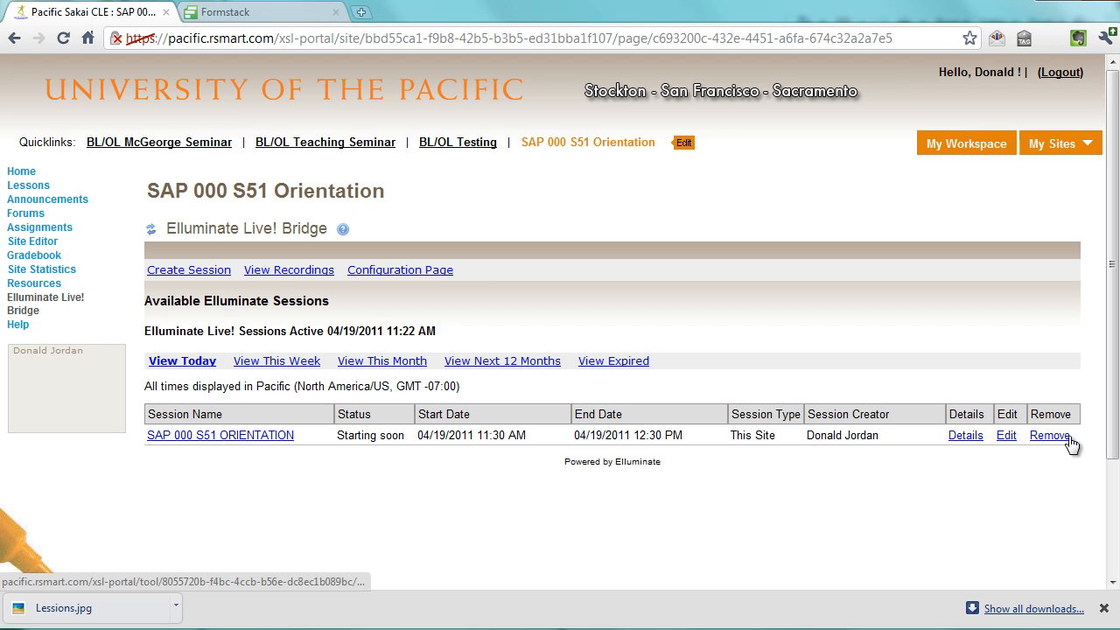
pyautogui.click(971, 438)
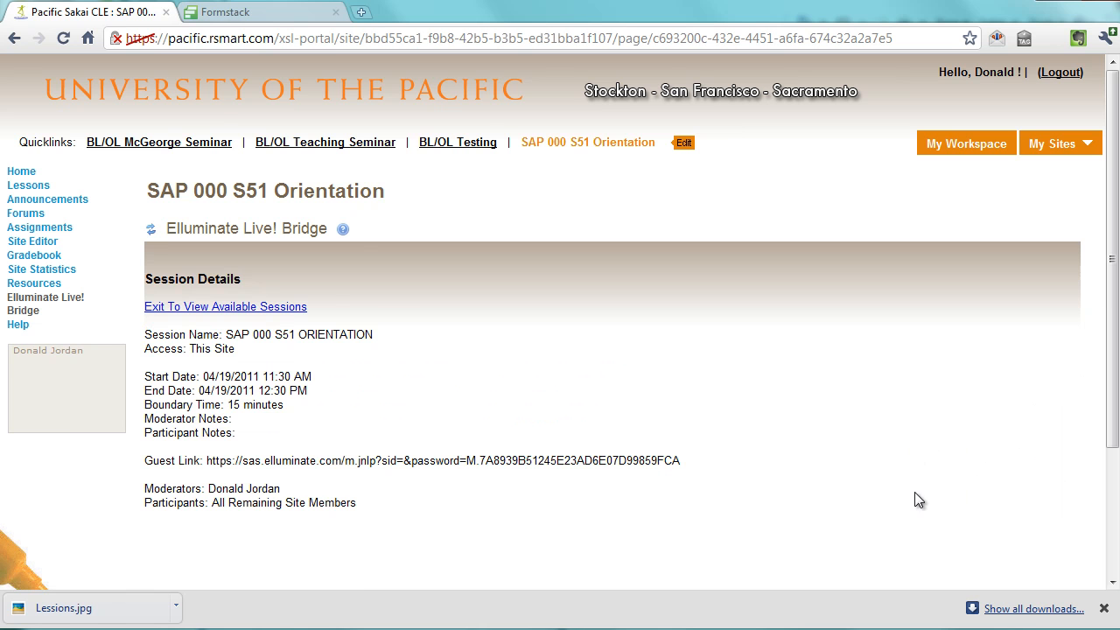
pyautogui.moveTo(682, 462); pyautogui.dragTo(205, 460)
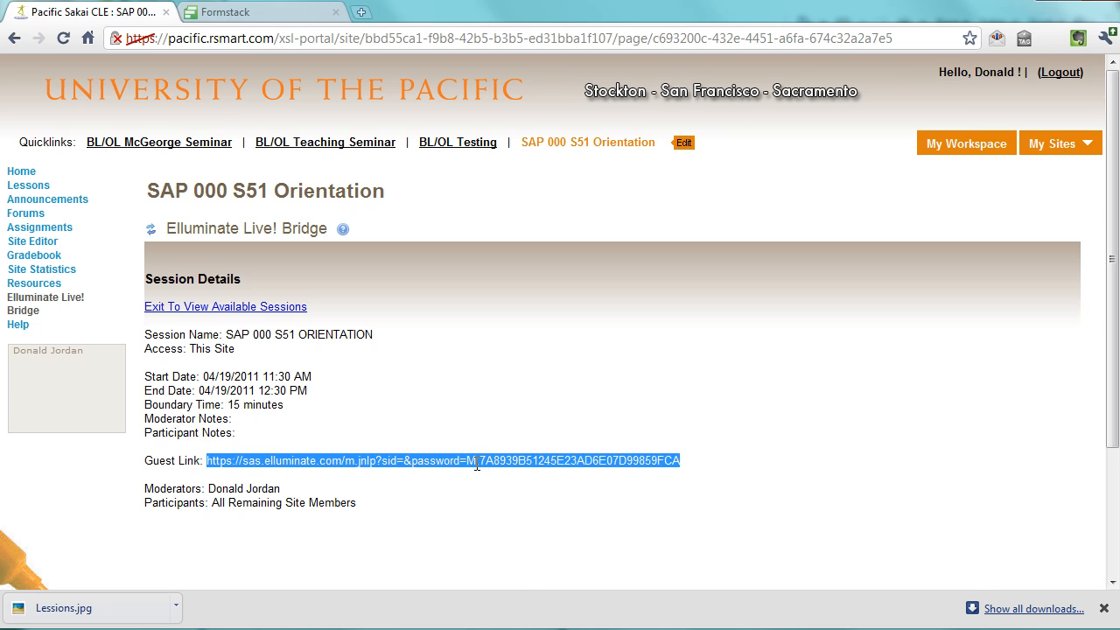
# Return to the available sessions and open the launch page of SAP 000 S51 ORIENTATION
pyautogui.click(179, 308)
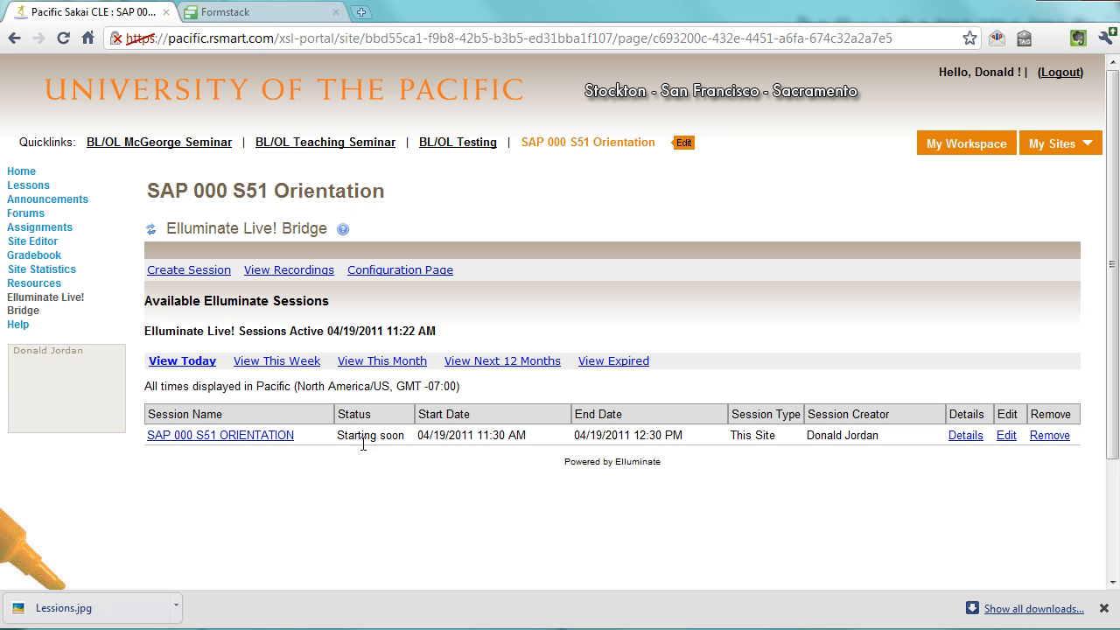
pyautogui.click(221, 435)
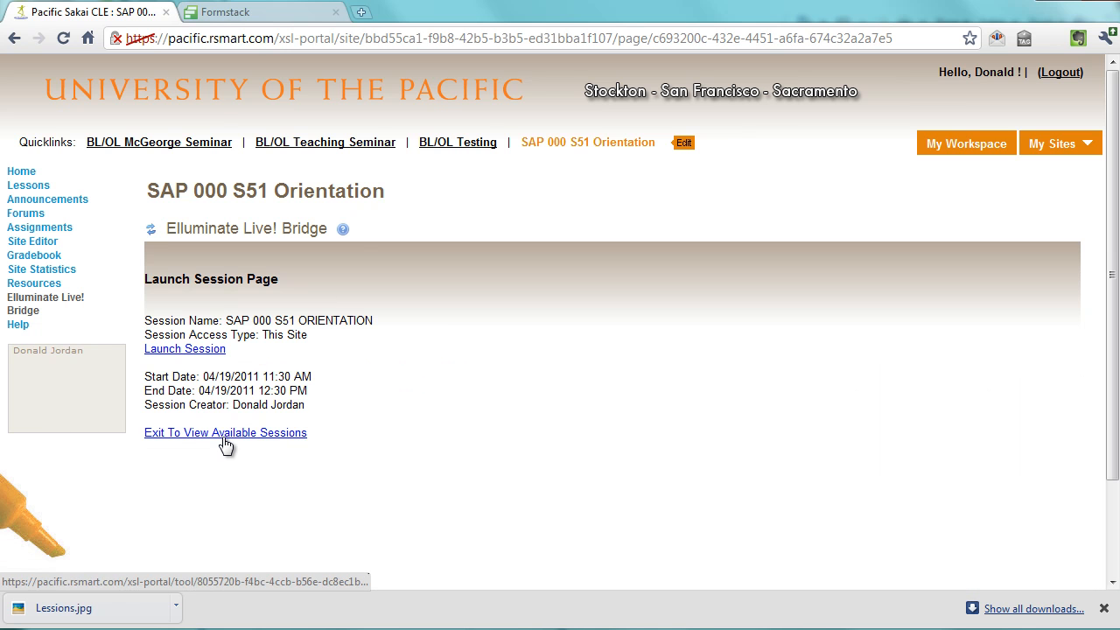
# Launch the session and save the downloaded meeting.jnlp file
pyautogui.click(184, 350)
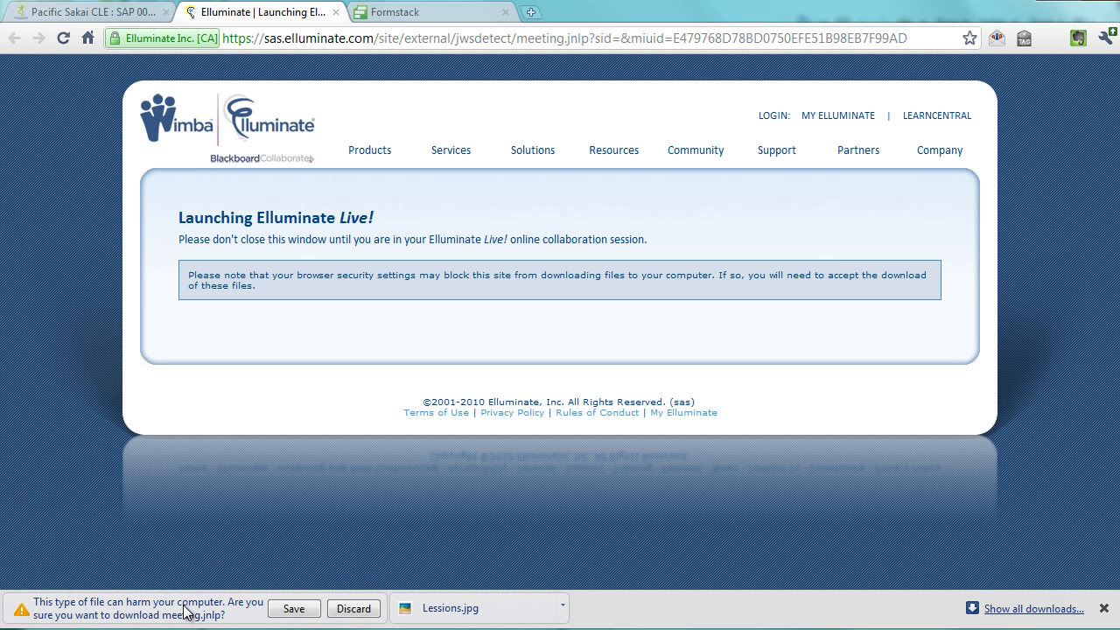
pyautogui.click(291, 611)
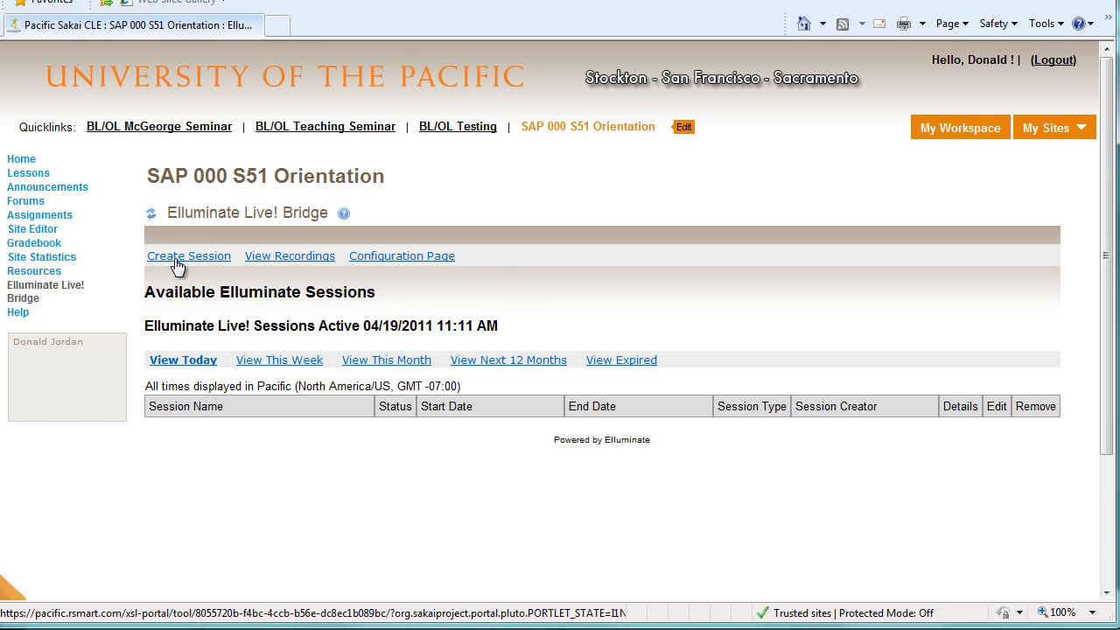
# Refresh the Elluminate Live! Bridge sessions list, open SAP 000 S51 ORIENTATION and launch it
pyautogui.click(151, 215)
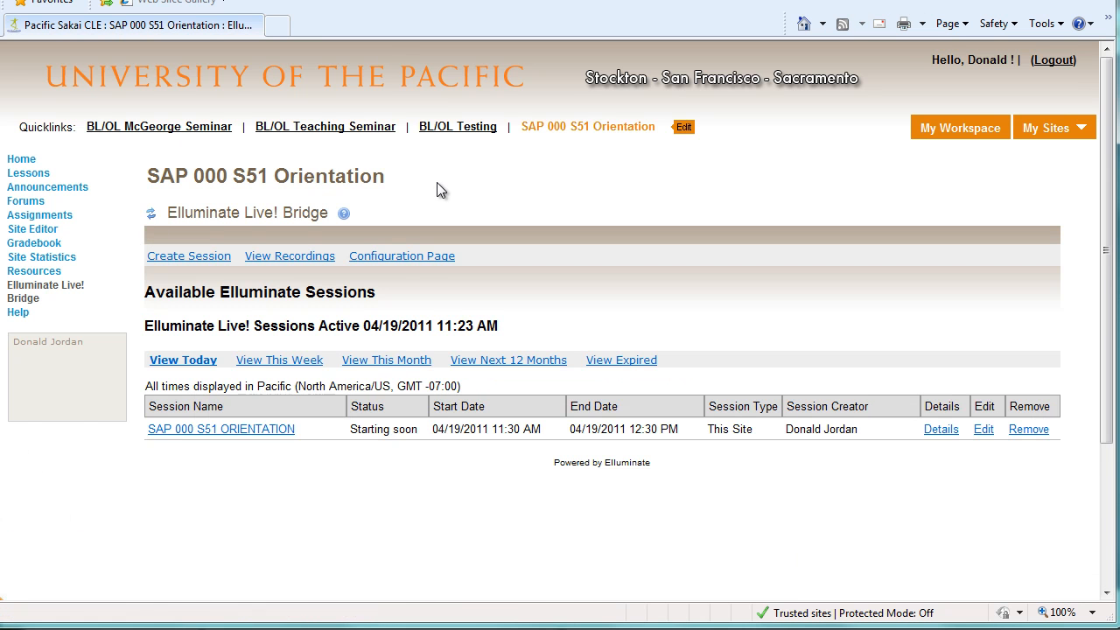
pyautogui.click(225, 429)
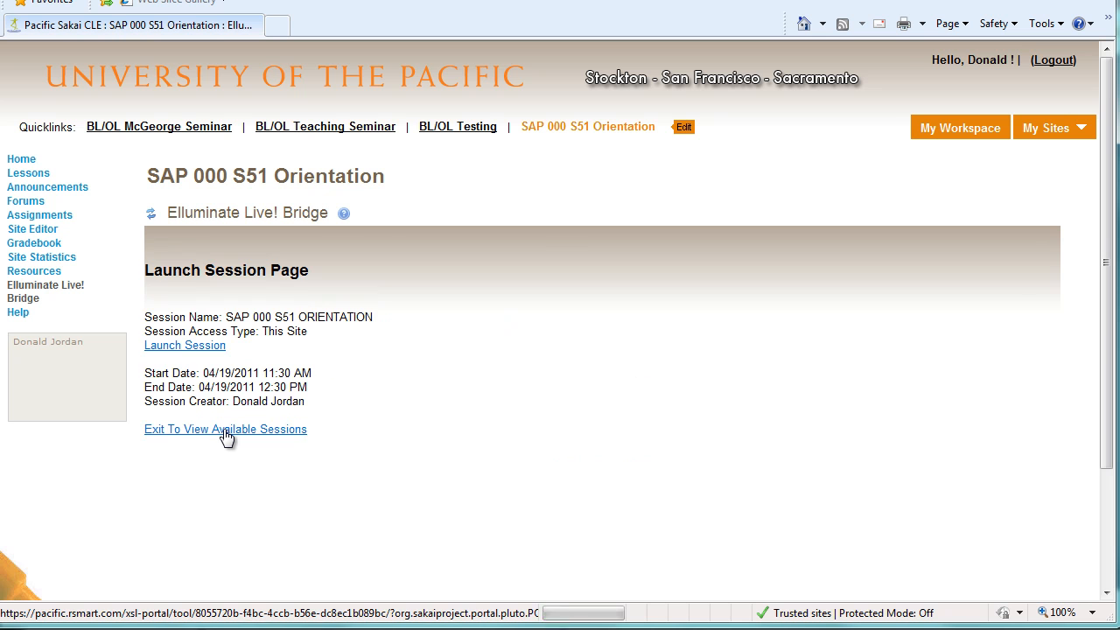
pyautogui.click(186, 347)
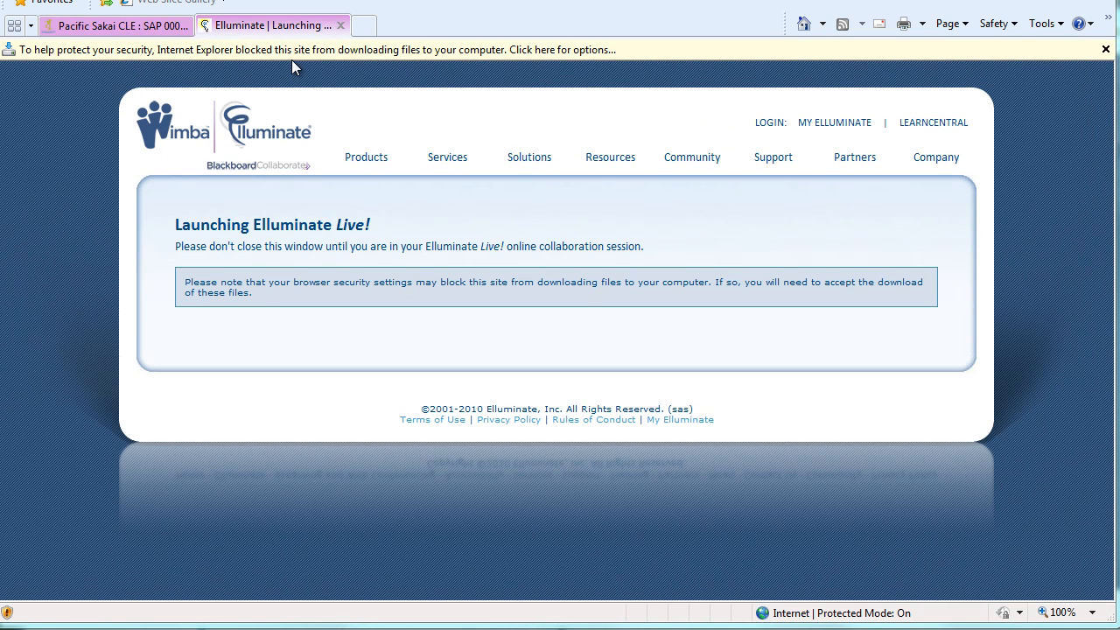
# Allow the blocked meeting file download and enter the Elluminate Live! session room
pyautogui.click(553, 52)
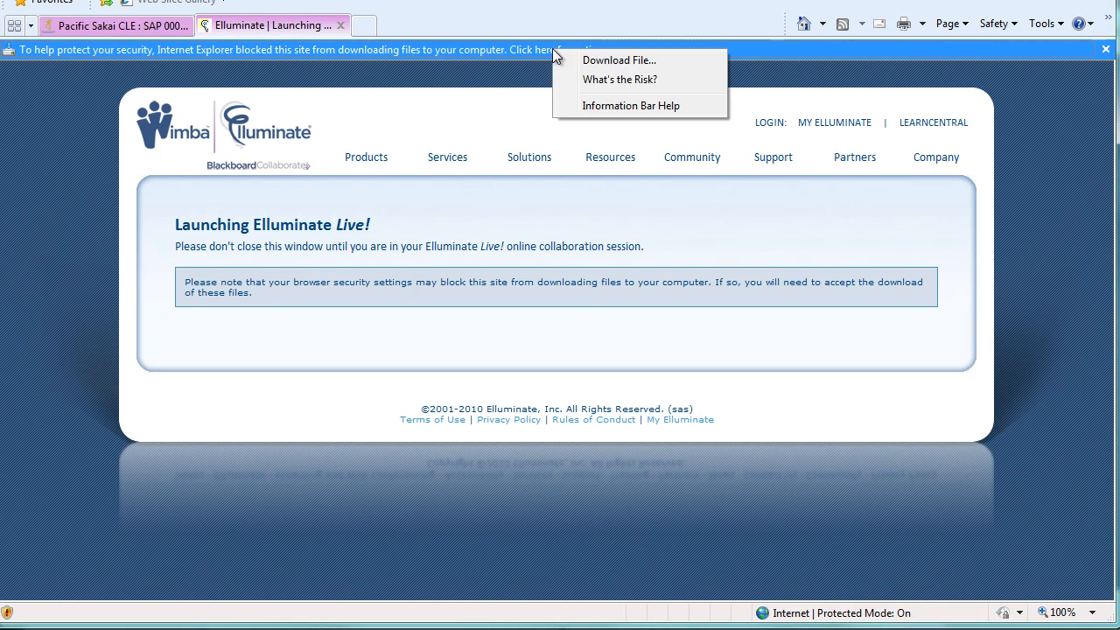
pyautogui.click(623, 63)
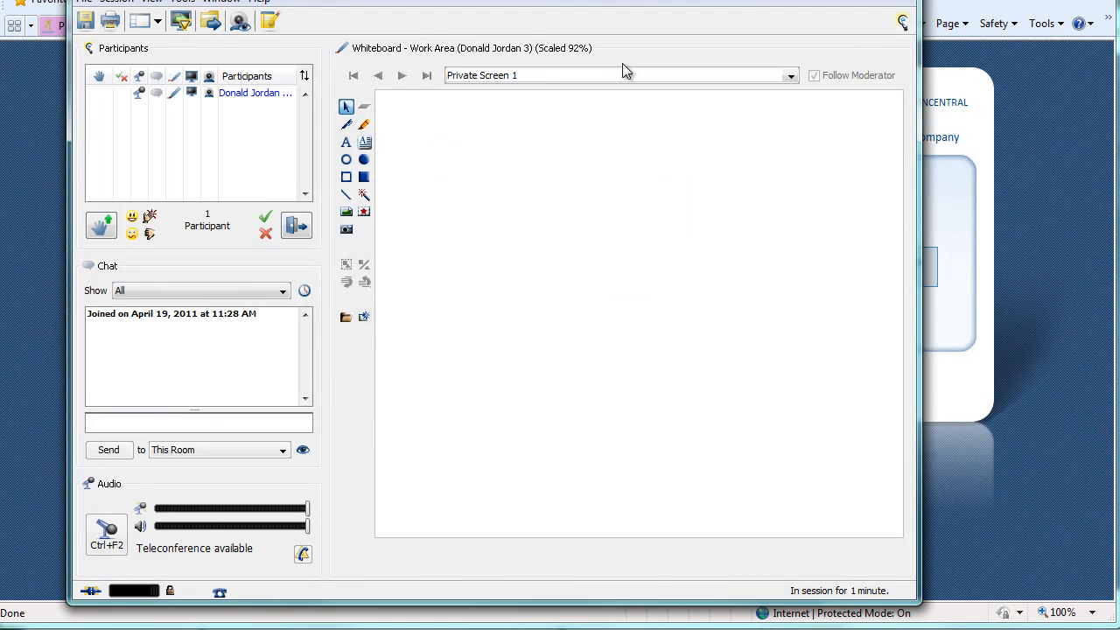
pyautogui.press('Return')
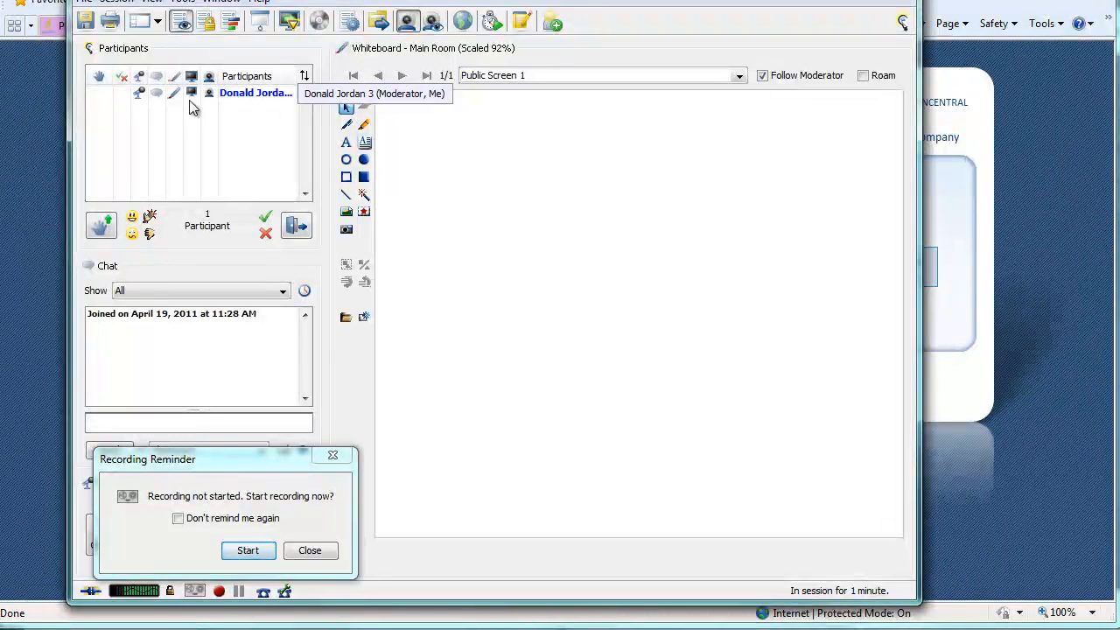
# Try the raise-hand and emotion indicators on your own participant entry and select that entry
pyautogui.click(104, 226)
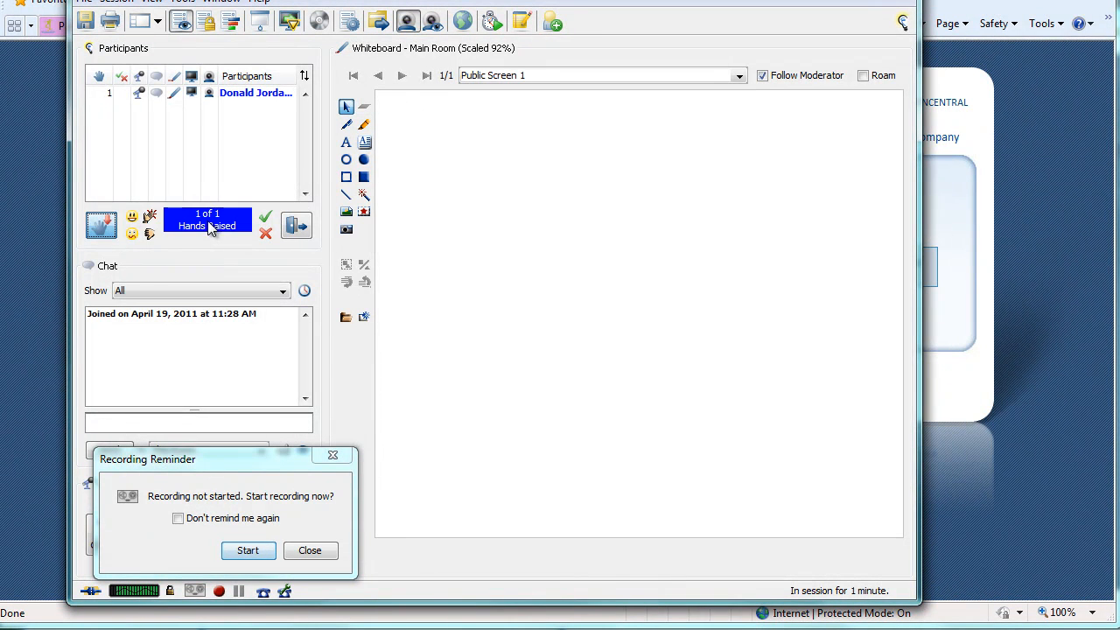
pyautogui.click(102, 225)
pyautogui.click(131, 217)
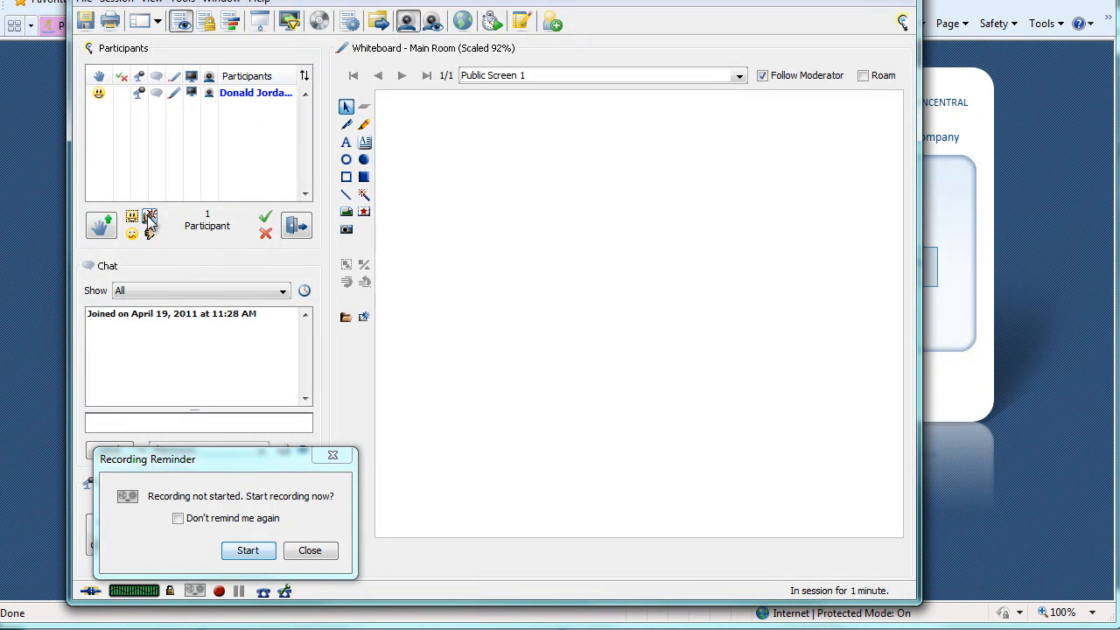
pyautogui.click(150, 235)
pyautogui.click(140, 92)
pyautogui.click(140, 93)
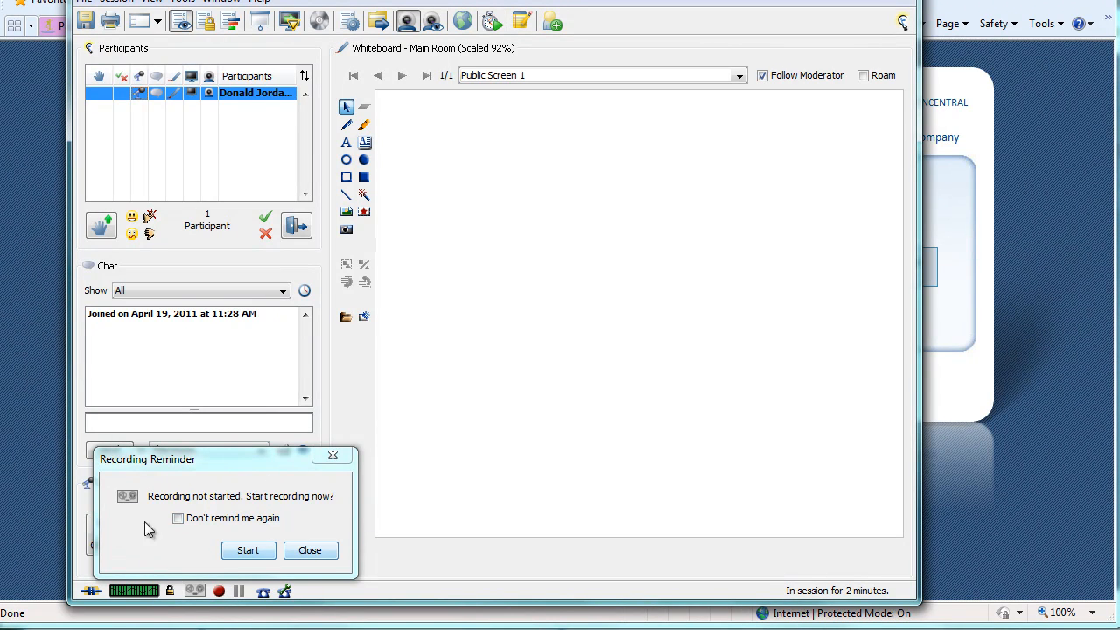
# Dismiss the recording reminder without starting the recording
pyautogui.click(245, 551)
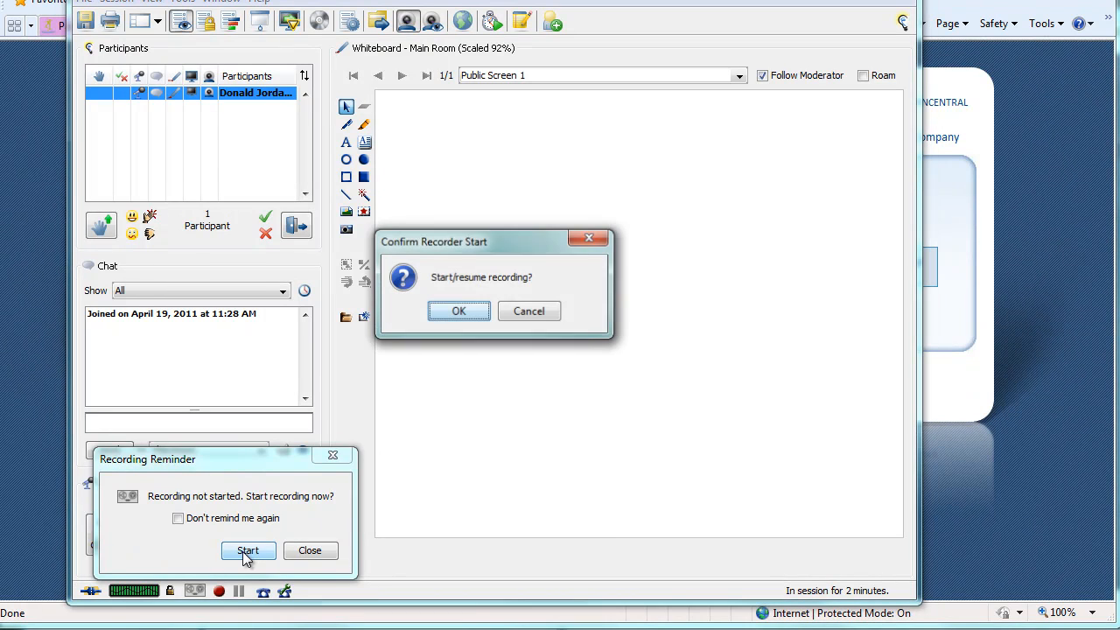
pyautogui.click(554, 310)
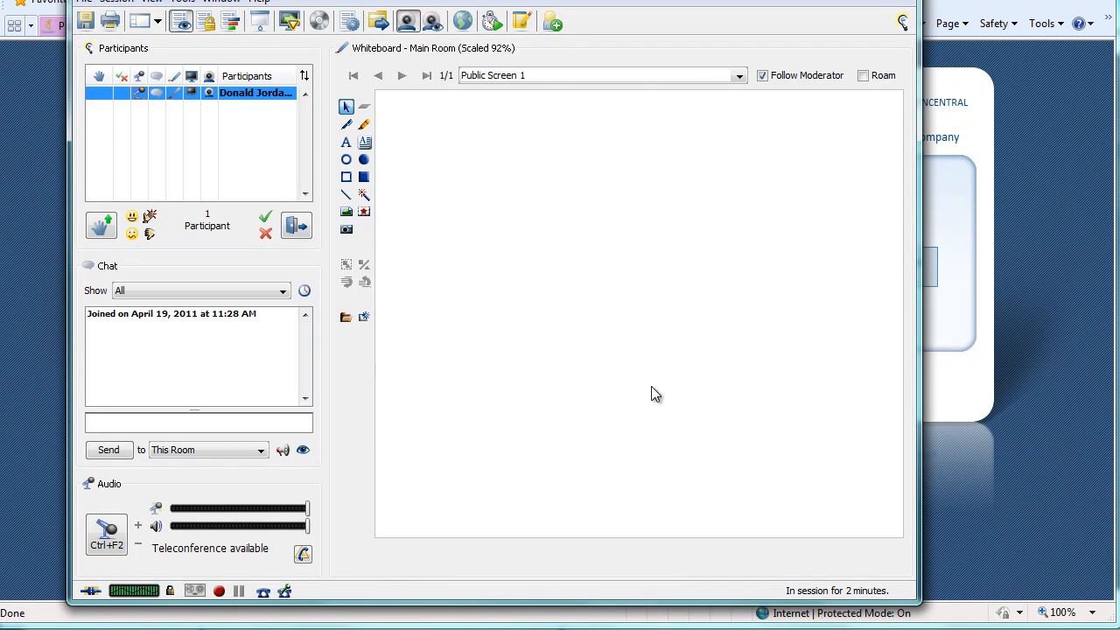
# Draw a yellow highlighter stroke and several black pen strokes on the whiteboard
pyautogui.click(364, 124)
pyautogui.moveTo(429, 136)
pyautogui.mouseDown()
pyautogui.moveTo(564, 127)
pyautogui.moveTo(424, 216)
pyautogui.moveTo(482, 228)
pyautogui.mouseUp()
pyautogui.click(347, 124)
pyautogui.moveTo(596, 188)
pyautogui.mouseDown()
pyautogui.moveTo(662, 160)
pyautogui.moveTo(566, 200)
pyautogui.mouseUp()
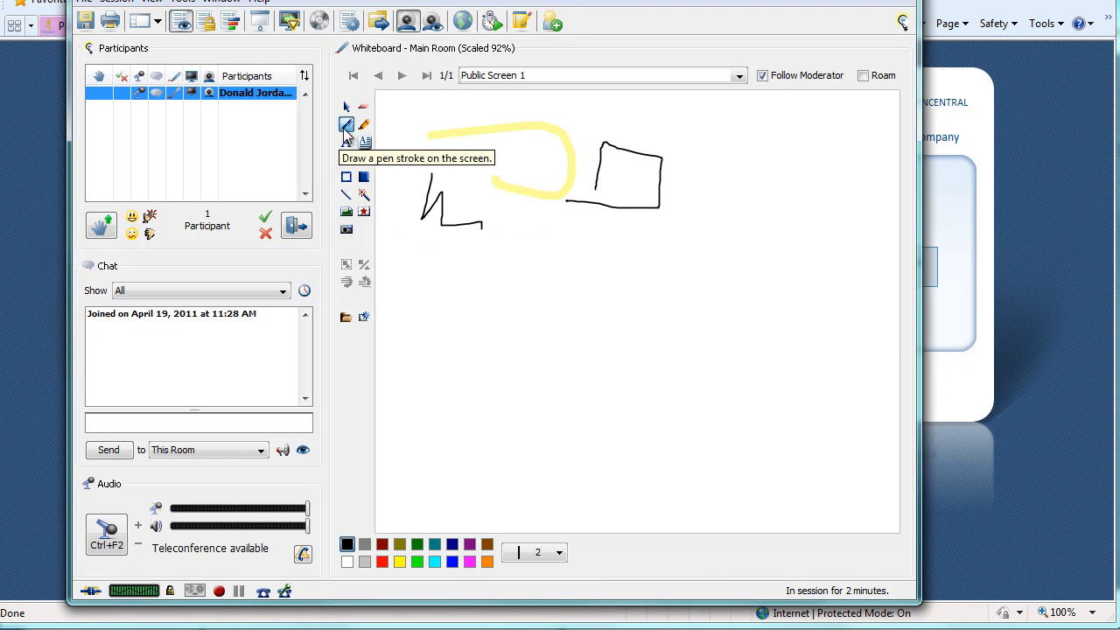
pyautogui.moveTo(599, 166)
pyautogui.mouseDown()
pyautogui.moveTo(647, 183)
pyautogui.moveTo(617, 215)
pyautogui.moveTo(665, 257)
pyautogui.moveTo(654, 261)
pyautogui.mouseUp()
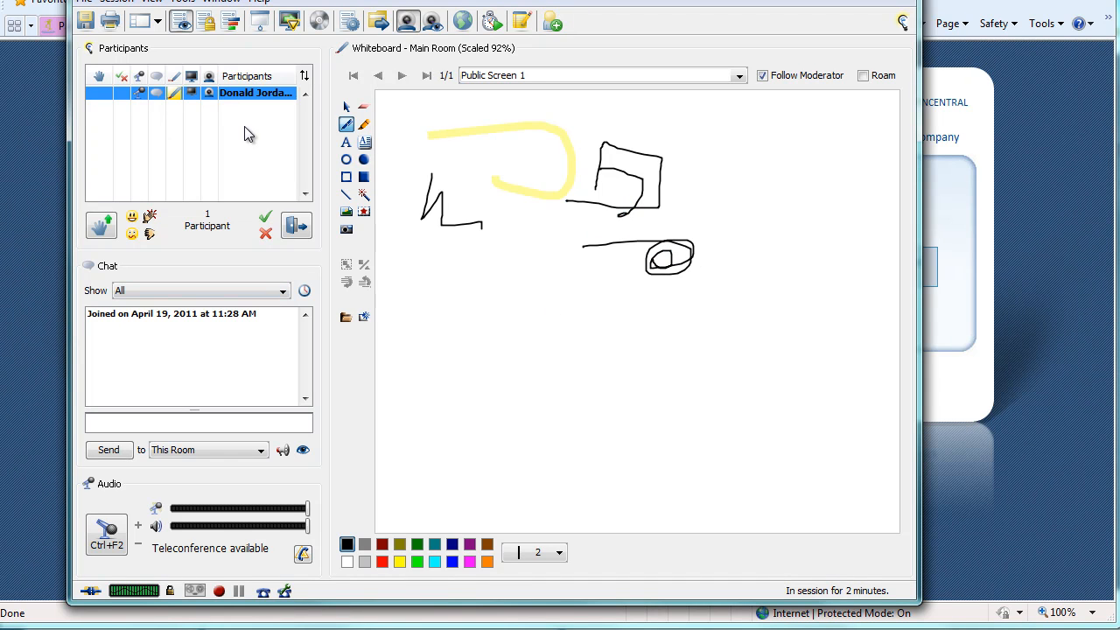
# Load Elluminate Presentation.pptx from Downloads after the current screen at 1024 x 768 monitor resolution
pyautogui.click(345, 317)
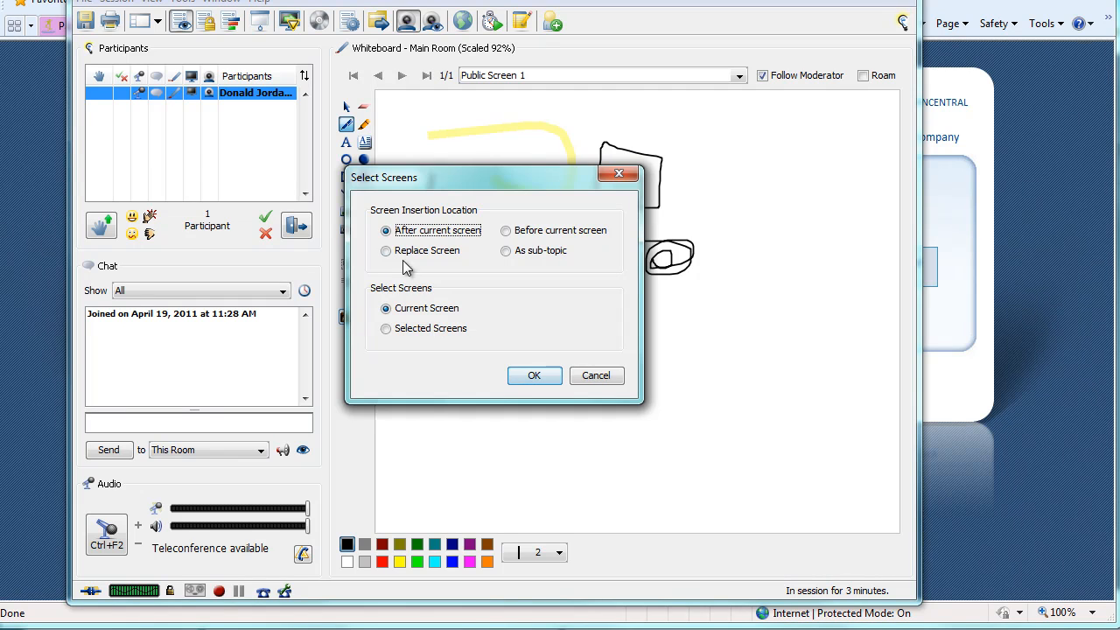
pyautogui.click(530, 374)
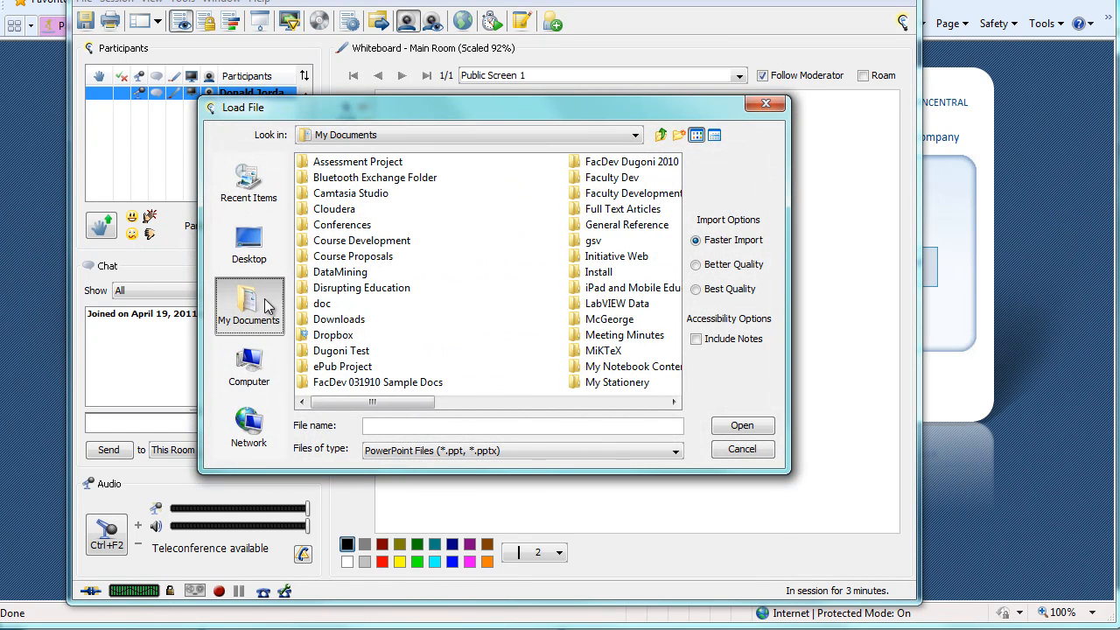
pyautogui.click(384, 402)
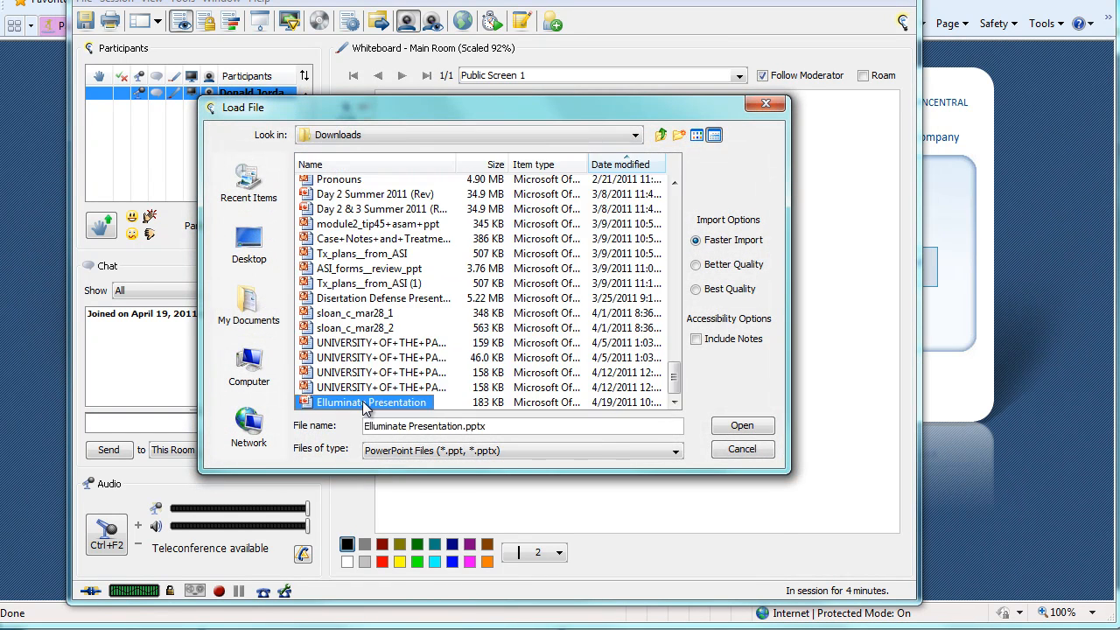
pyautogui.click(742, 426)
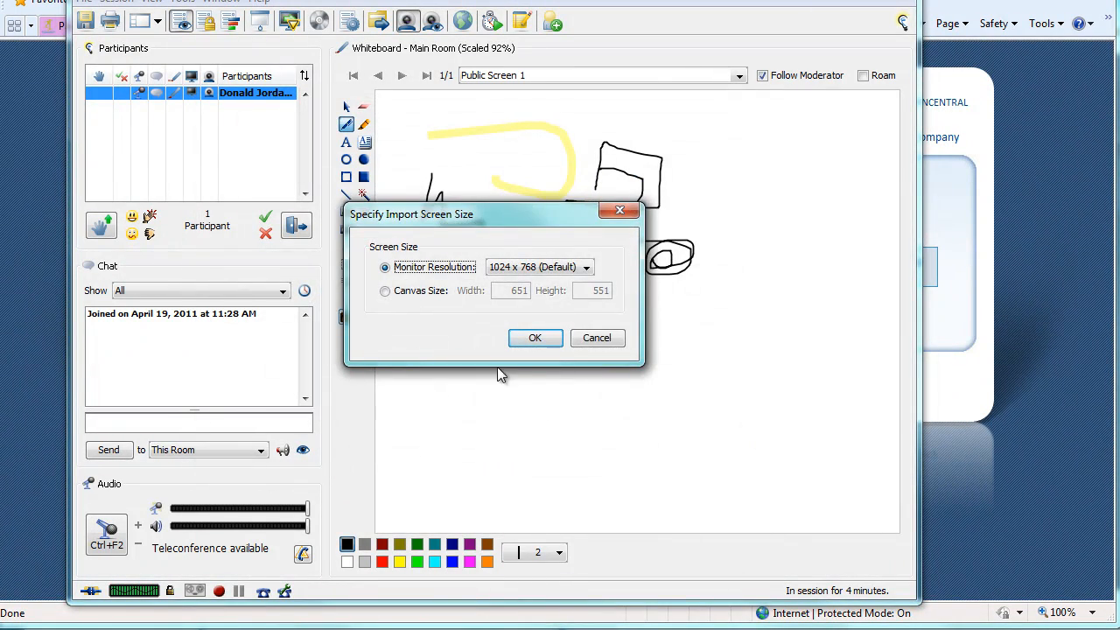
pyautogui.click(542, 340)
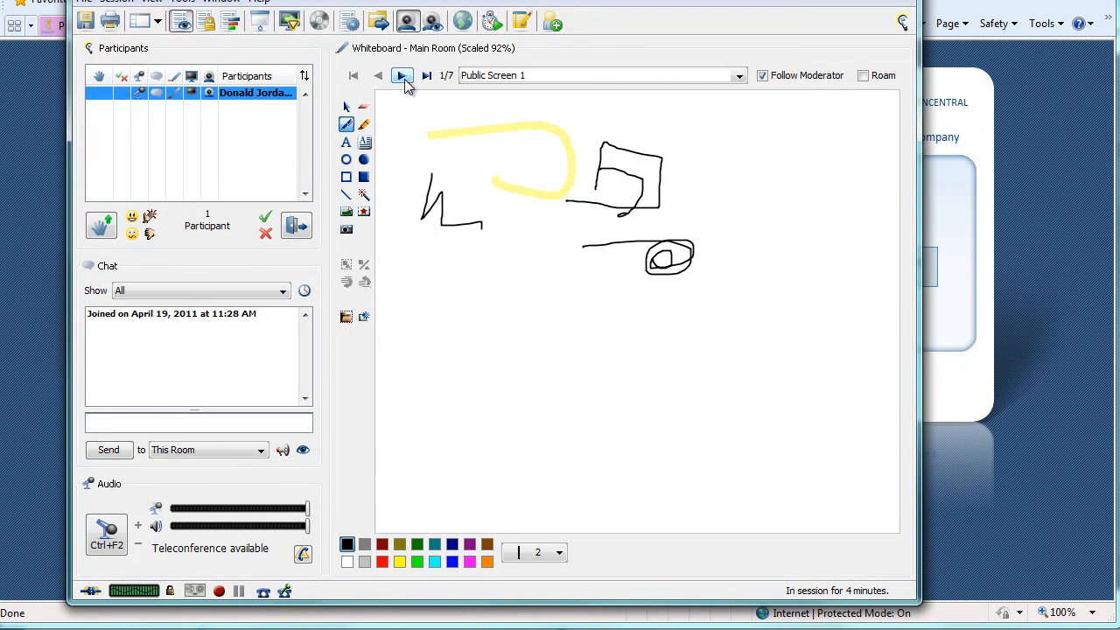
# Advance the whiteboard through the presentation to the third screen
pyautogui.click(404, 79)
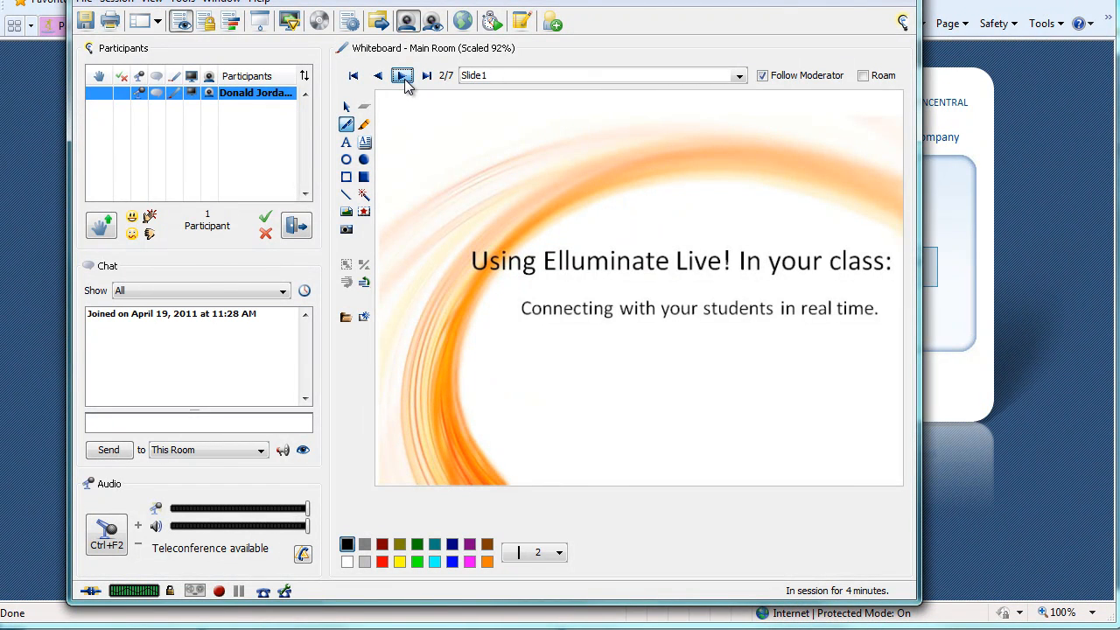
pyautogui.click(404, 79)
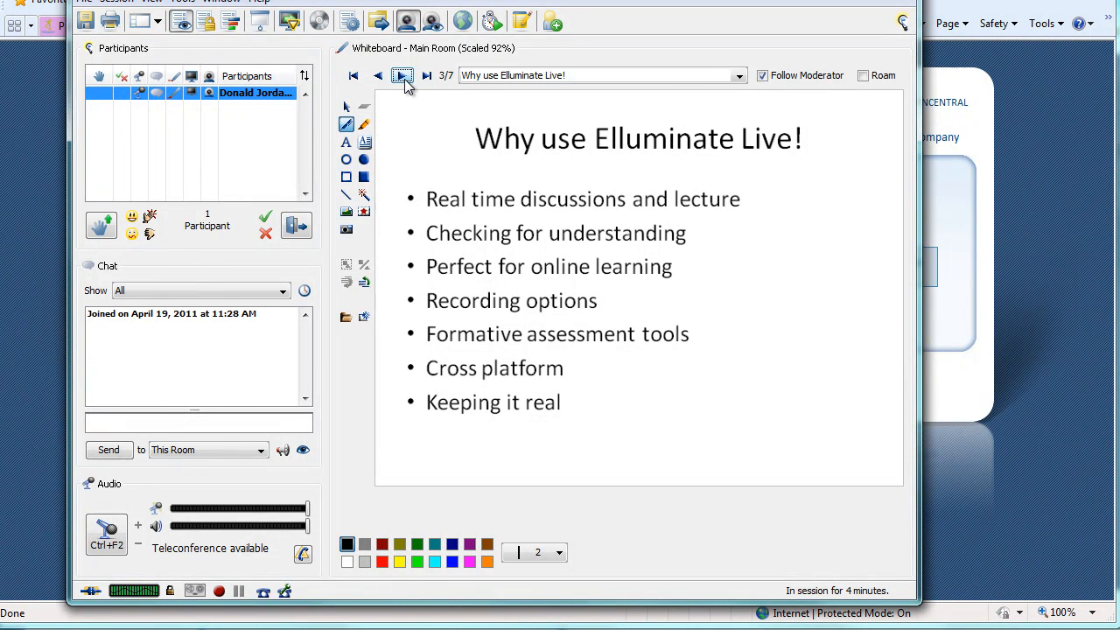